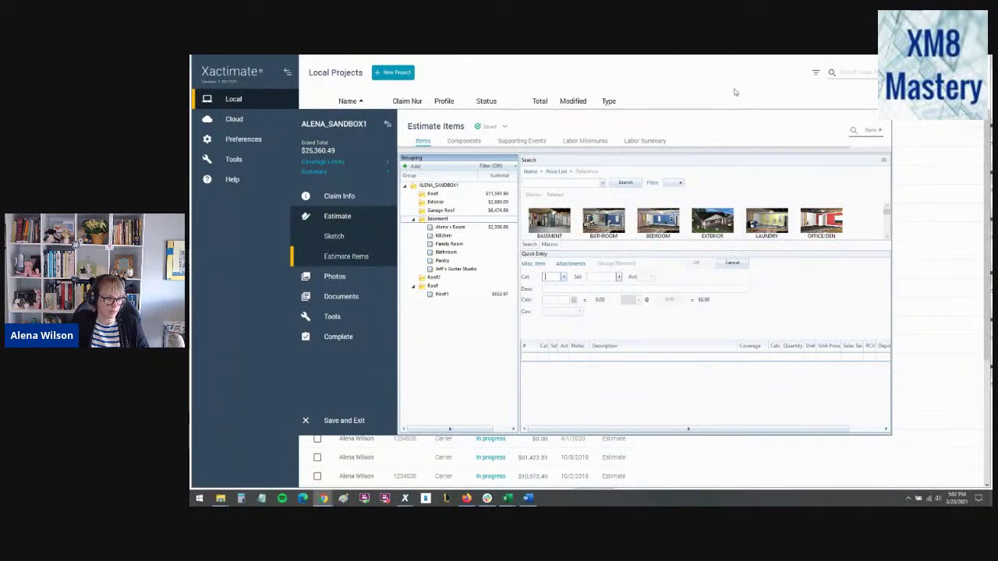
# - Maximize the estimate items window and expand the Kitchen's line items
pyautogui.doubleClick(735, 121)
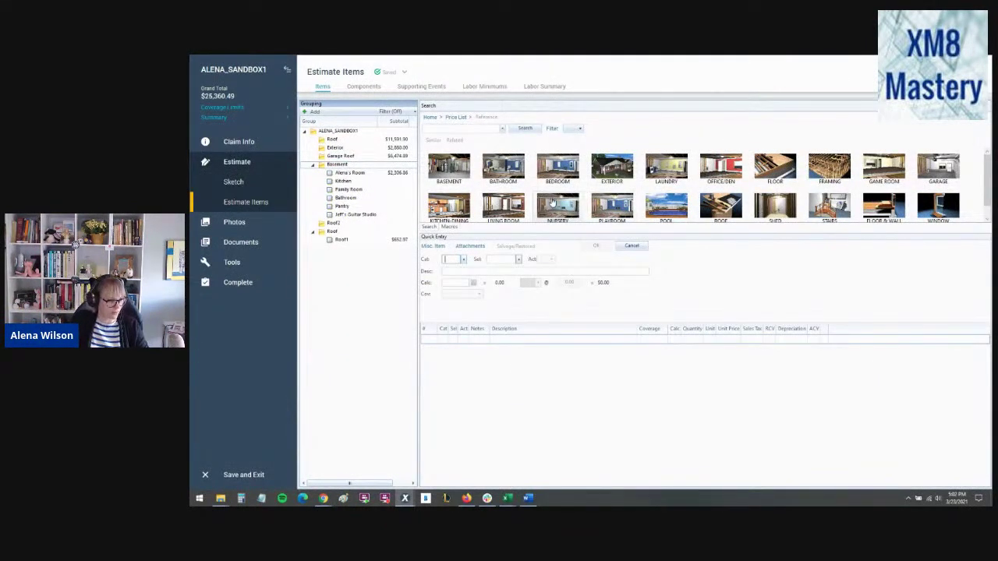
pyautogui.click(342, 153)
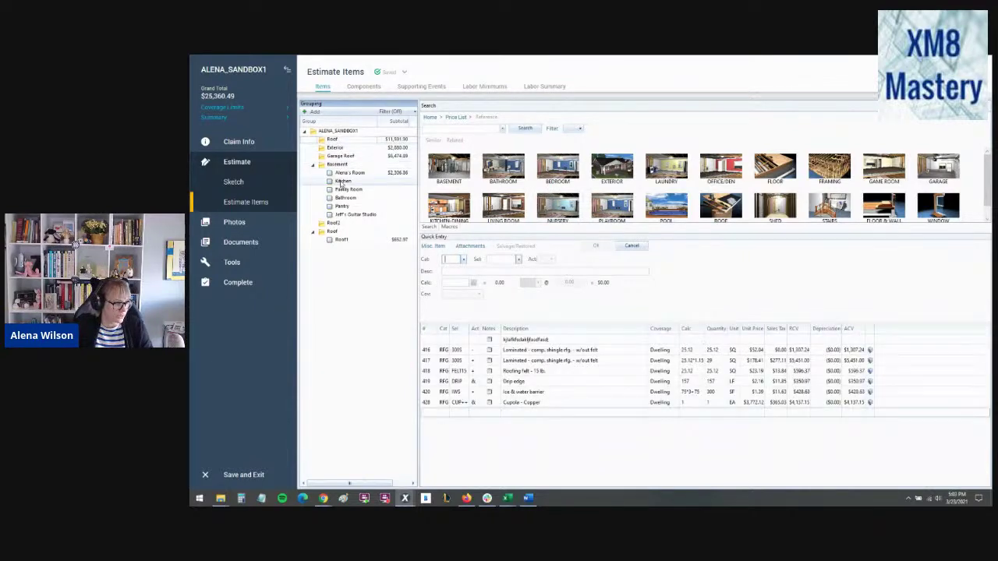
pyautogui.click(348, 174)
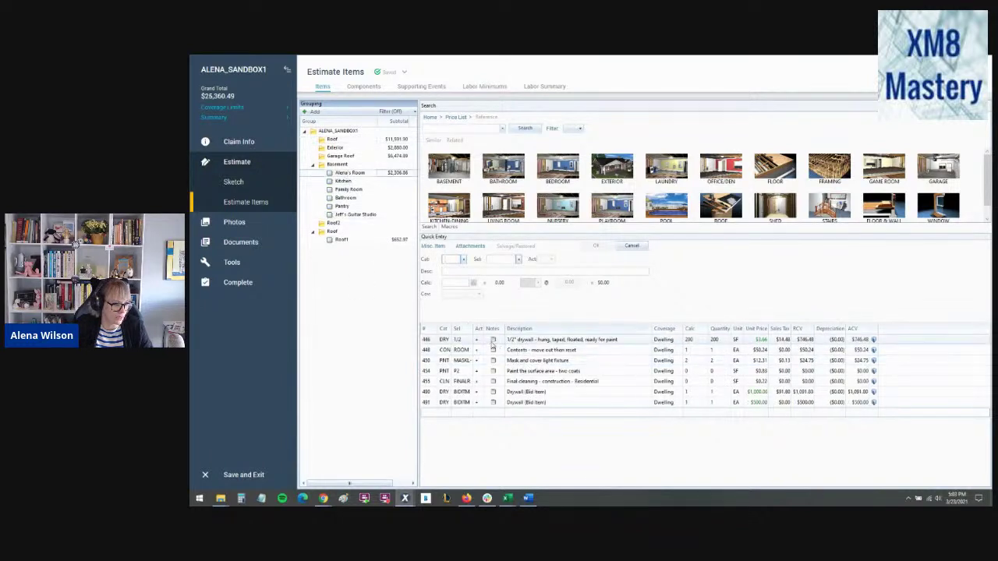
pyautogui.click(343, 181)
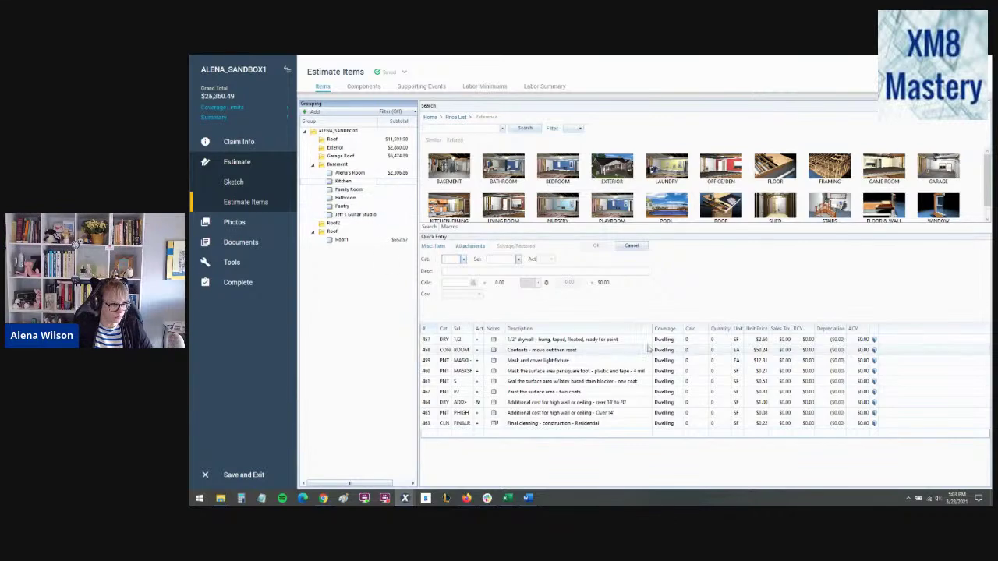
# - Give the Kitchen drywall the ceiling quantity, contents move 1, and light fixture masking 2
pyautogui.click(694, 340)
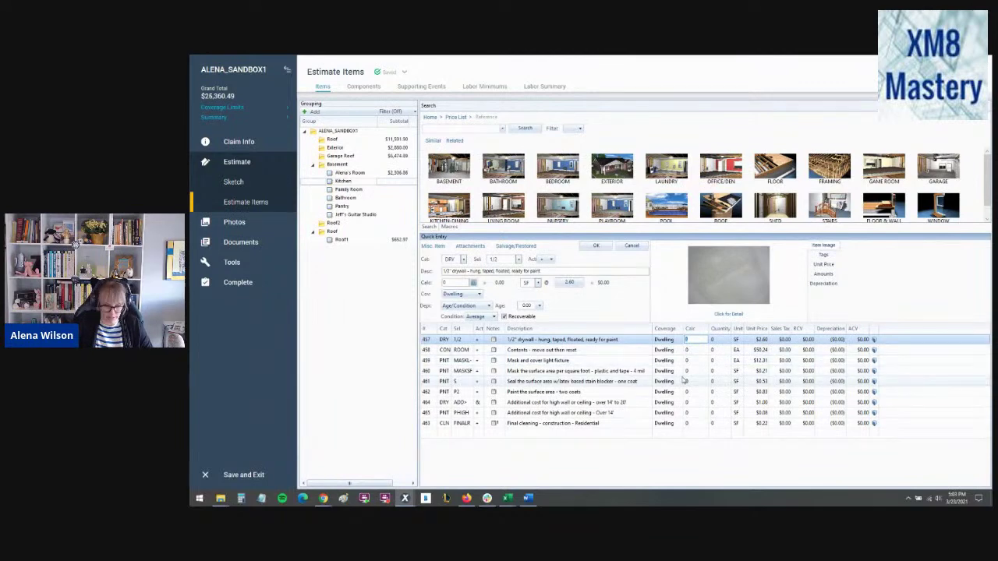
pyautogui.write('C')
pyautogui.press('Return')
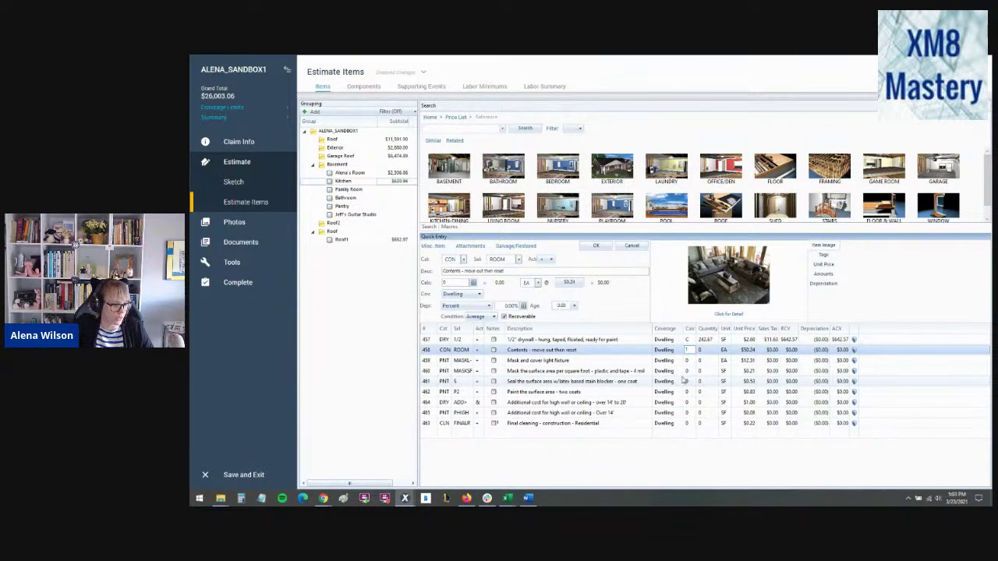
pyautogui.press('Return')
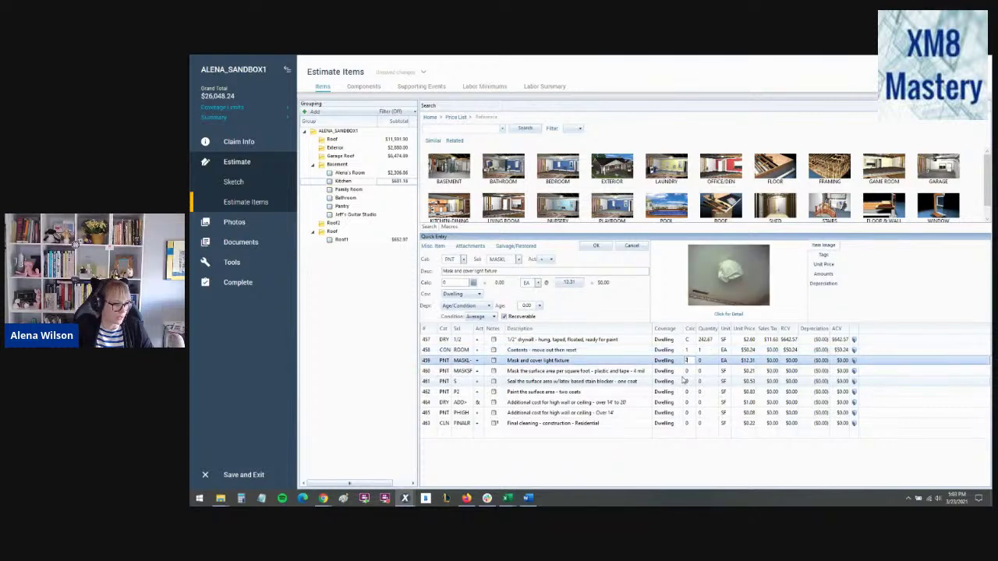
pyautogui.write('2')
pyautogui.press('Return')
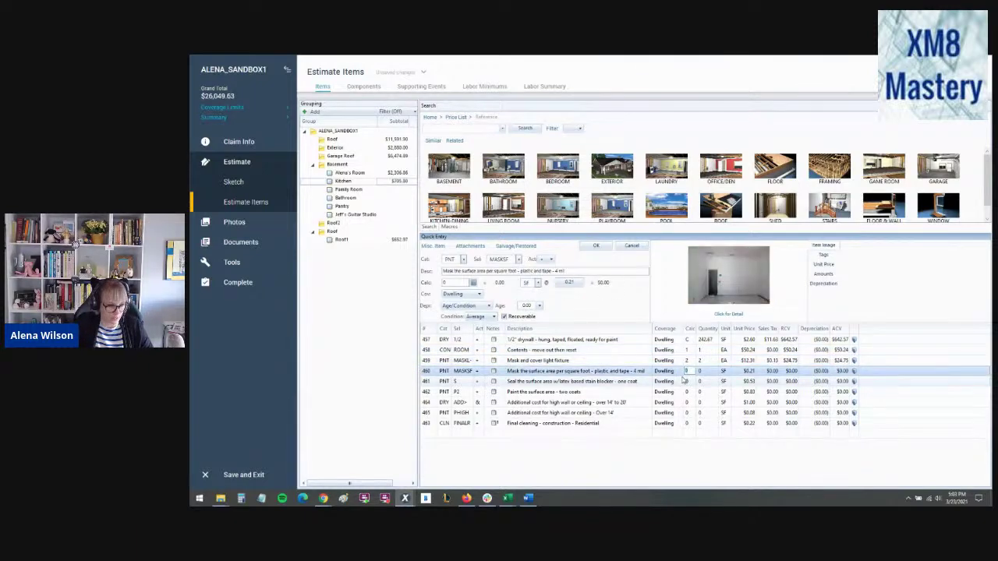
# - Apply floor and ceiling quantities to masking, seal, paint and 14'-20' items; delete the over-14' line
pyautogui.press('Return')
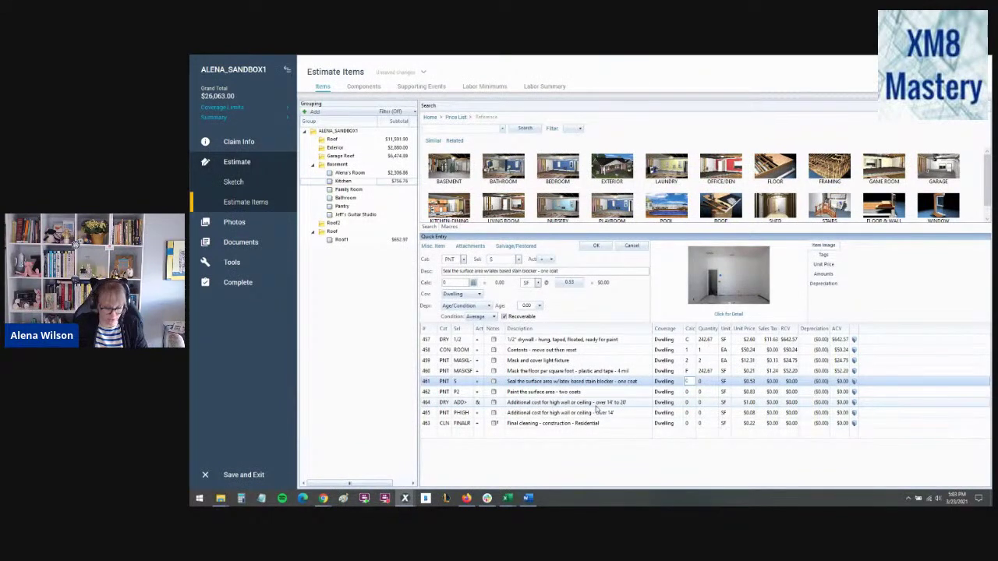
pyautogui.press('Return')
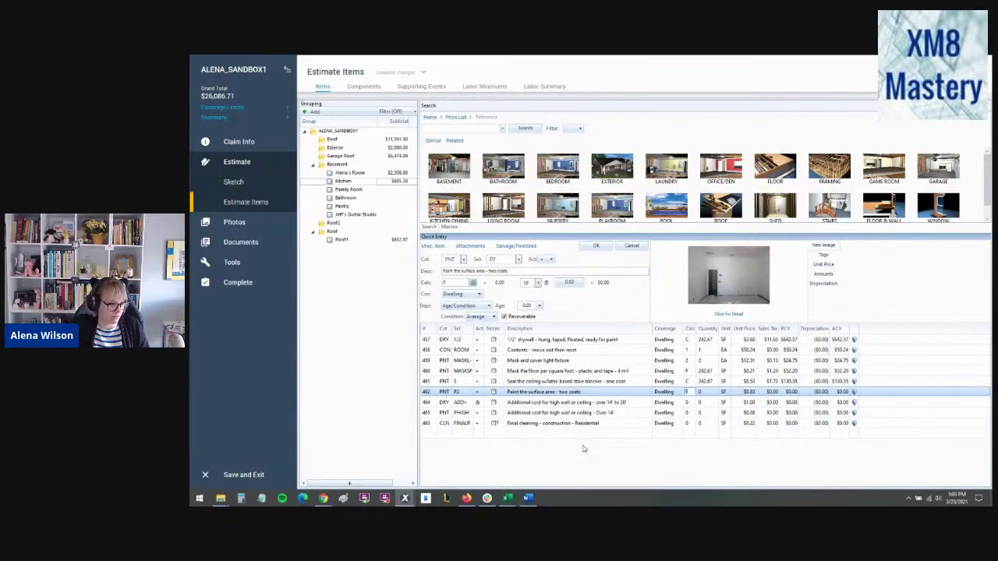
pyautogui.write('c')
pyautogui.press('Return')
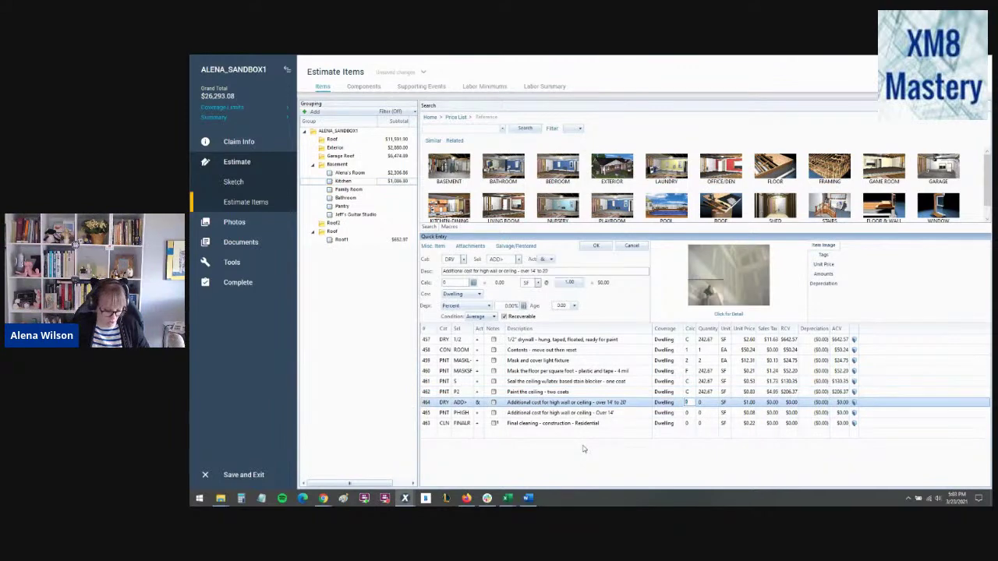
pyautogui.write('c')
pyautogui.press('Return')
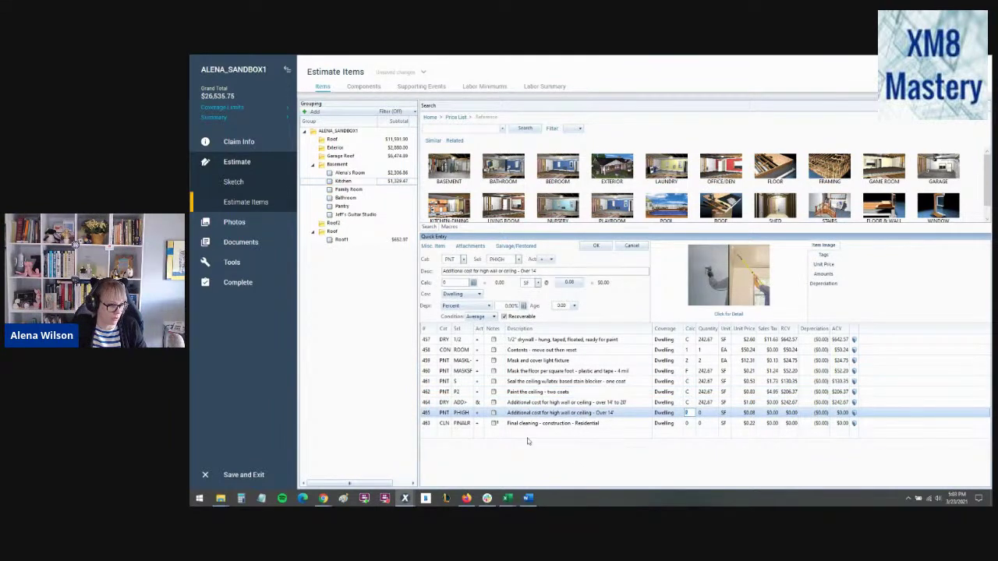
pyautogui.rightClick(431, 418)
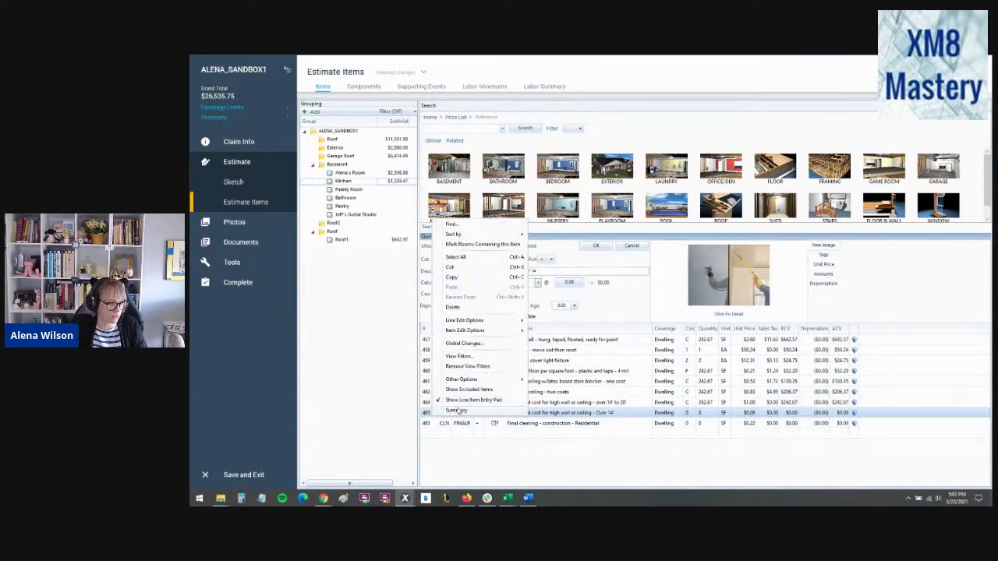
pyautogui.click(464, 309)
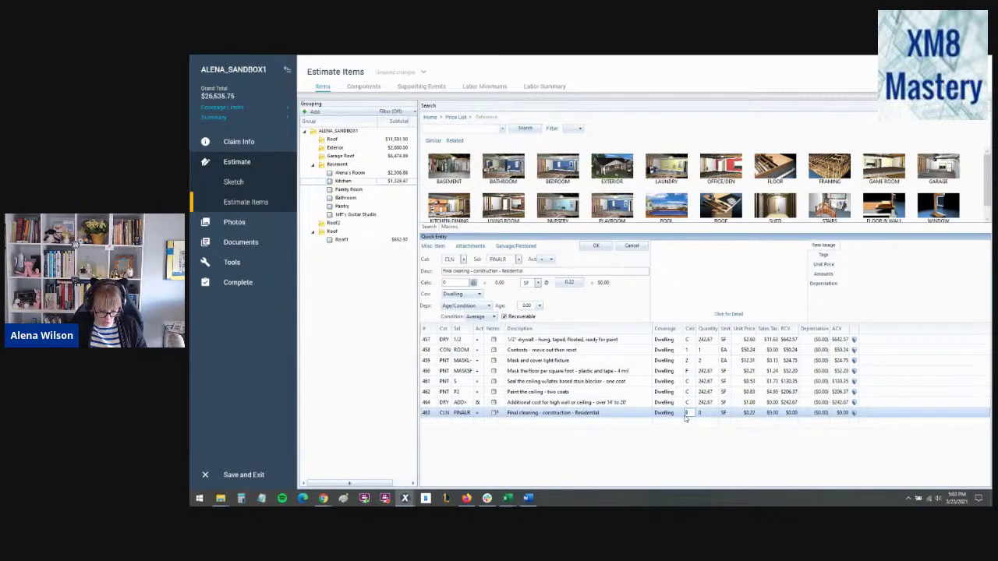
# - Set the Kitchen 1/2" drywall replace price to $3.60
pyautogui.click(427, 341)
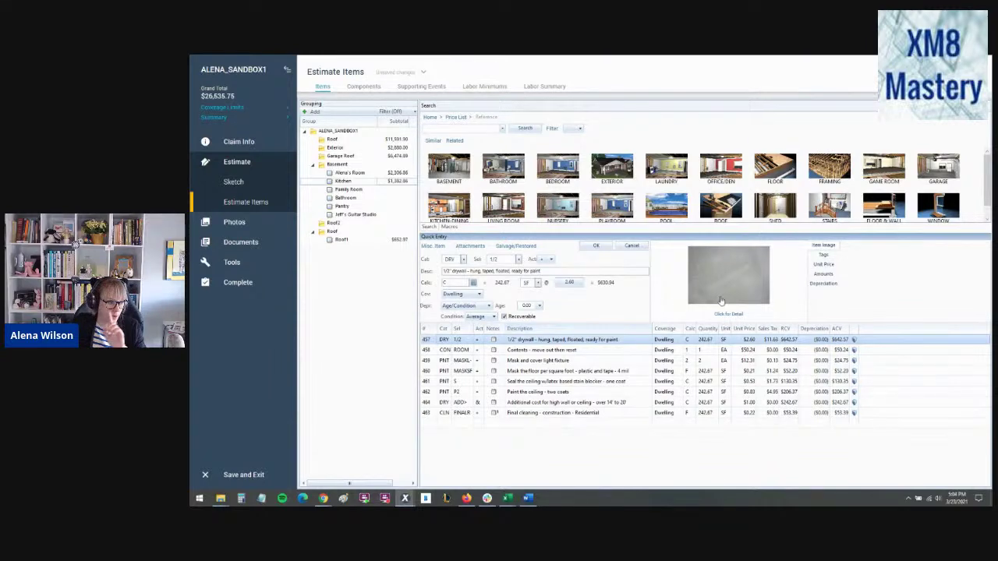
pyautogui.click(570, 284)
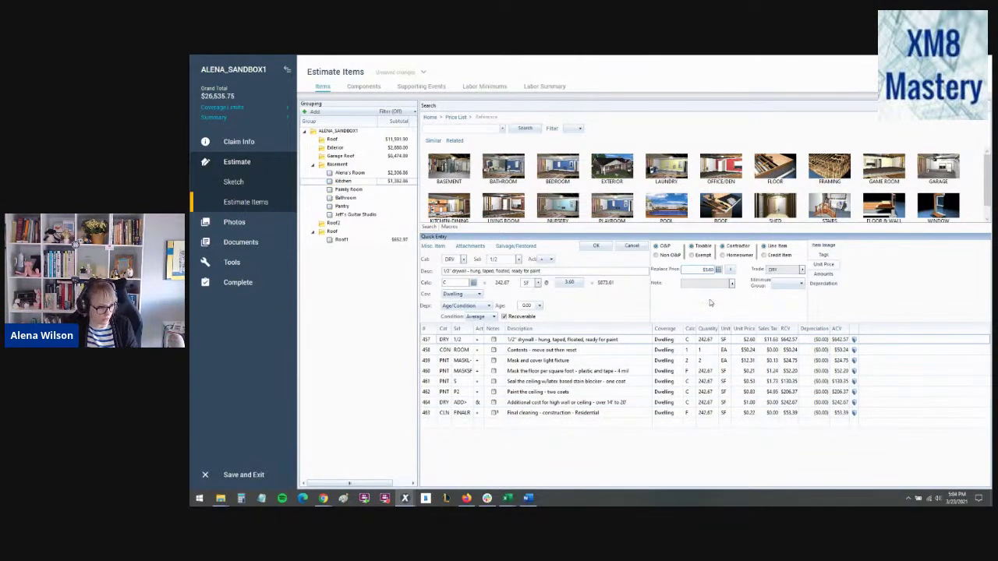
pyautogui.click(599, 247)
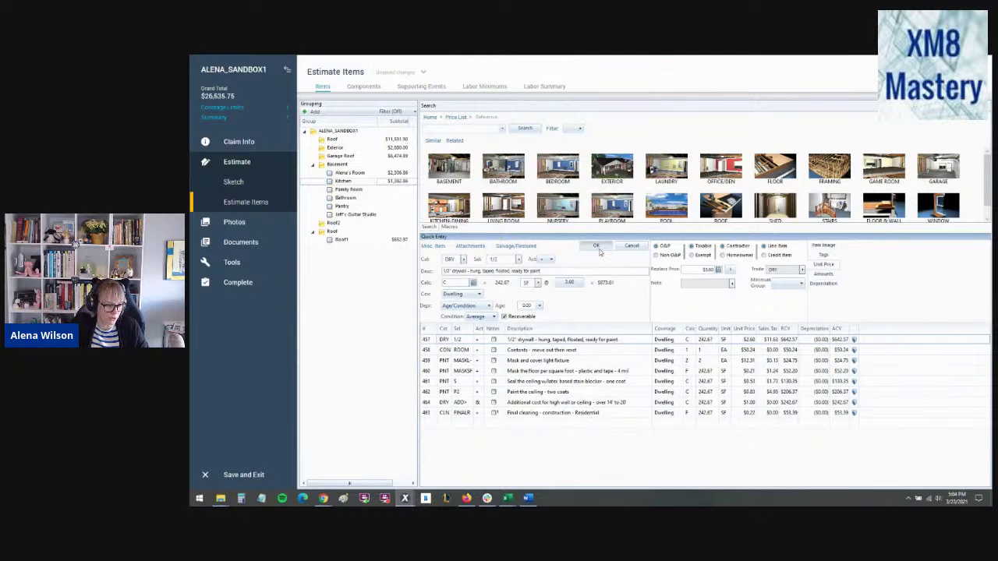
# - Check the drywall price breakdown showing $1.00 in market conditions
pyautogui.click(434, 341)
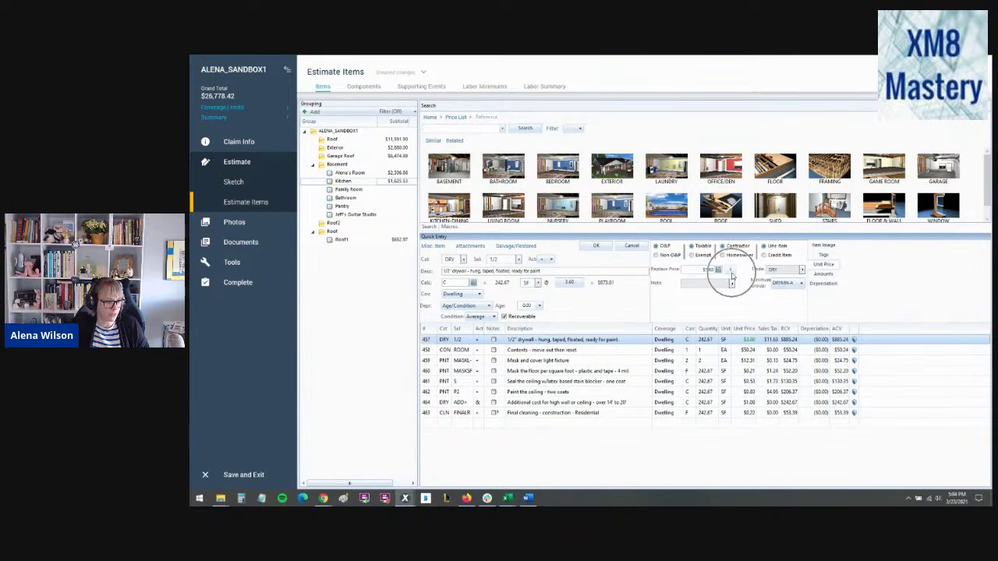
pyautogui.click(732, 272)
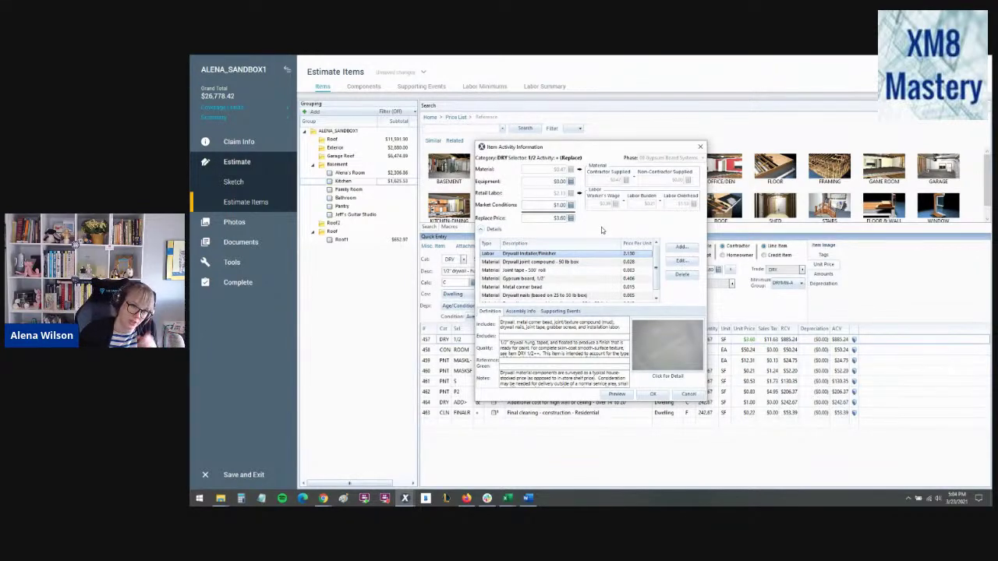
pyautogui.click(562, 205)
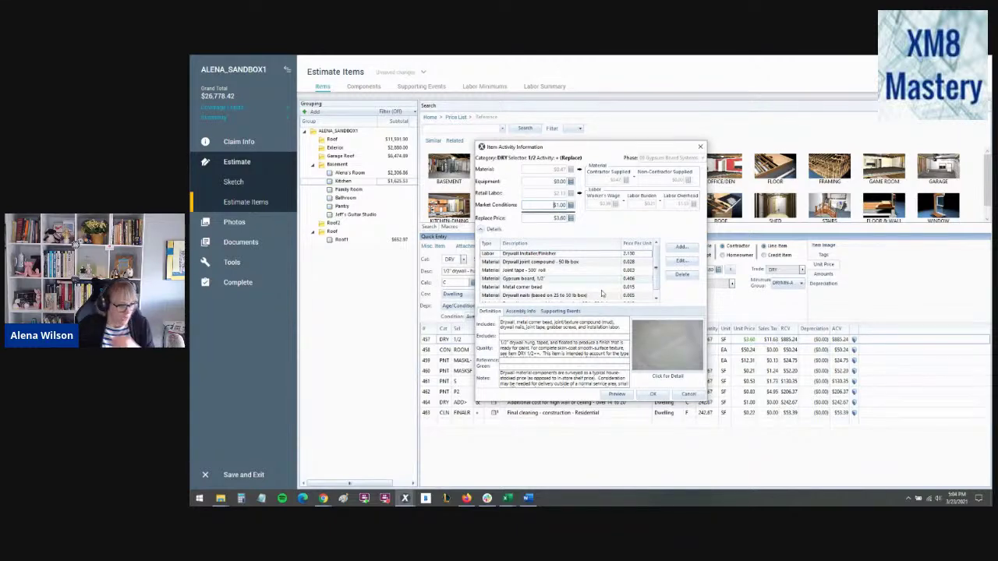
pyautogui.click(659, 394)
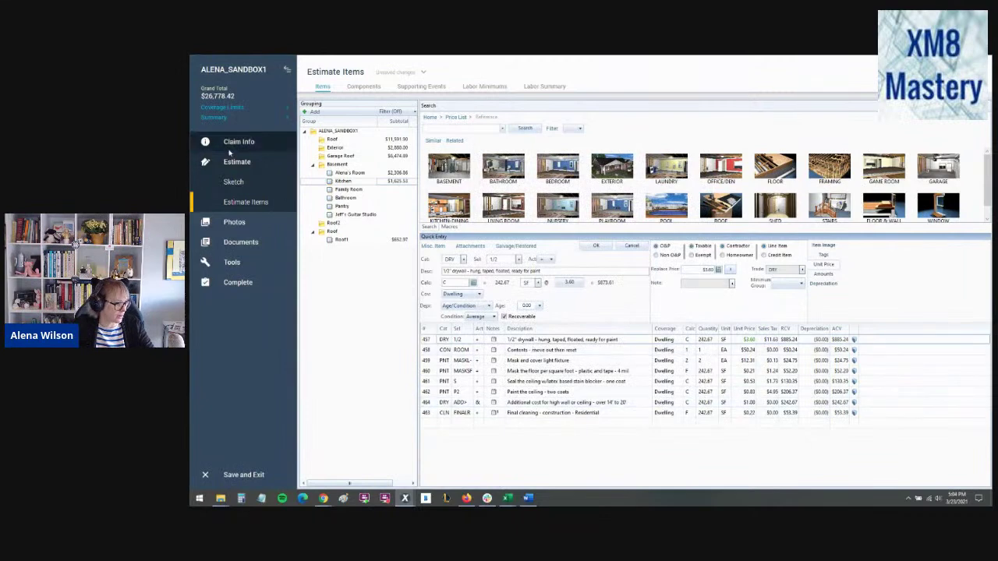
pyautogui.click(229, 151)
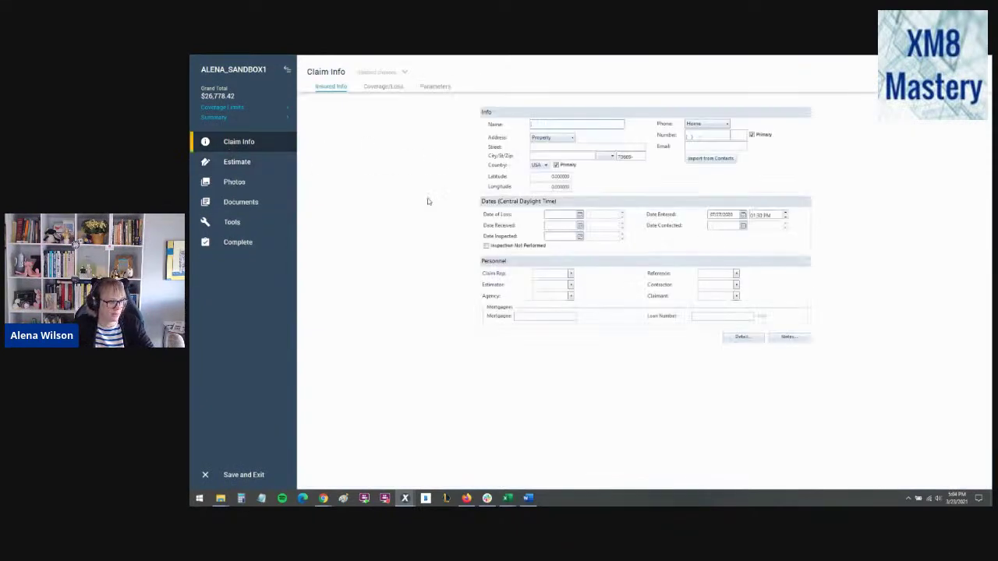
# - Turn on Distribute Market Conditions in claim parameters and return to Estimate Items
pyautogui.click(435, 87)
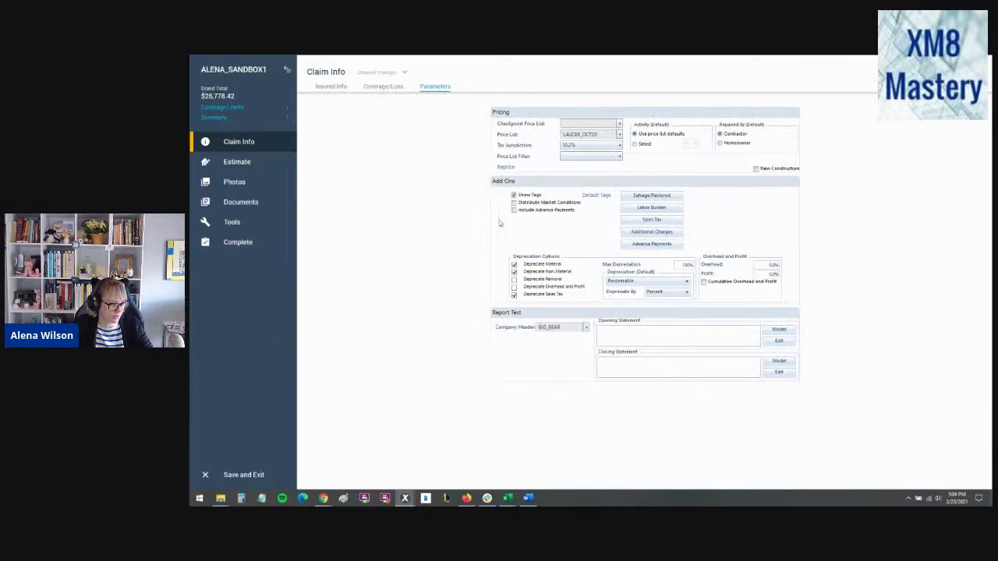
pyautogui.click(514, 202)
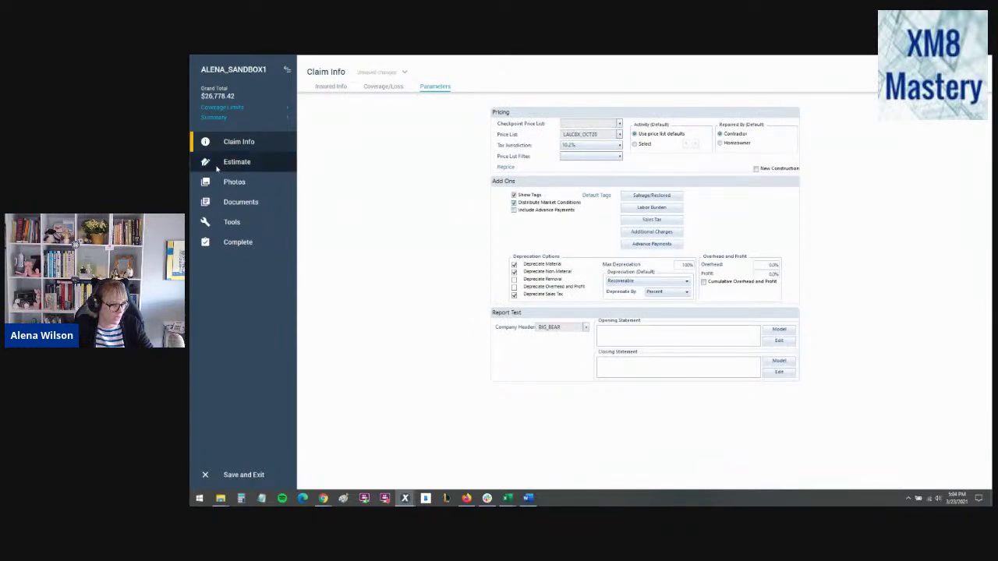
pyautogui.click(234, 164)
pyautogui.click(245, 203)
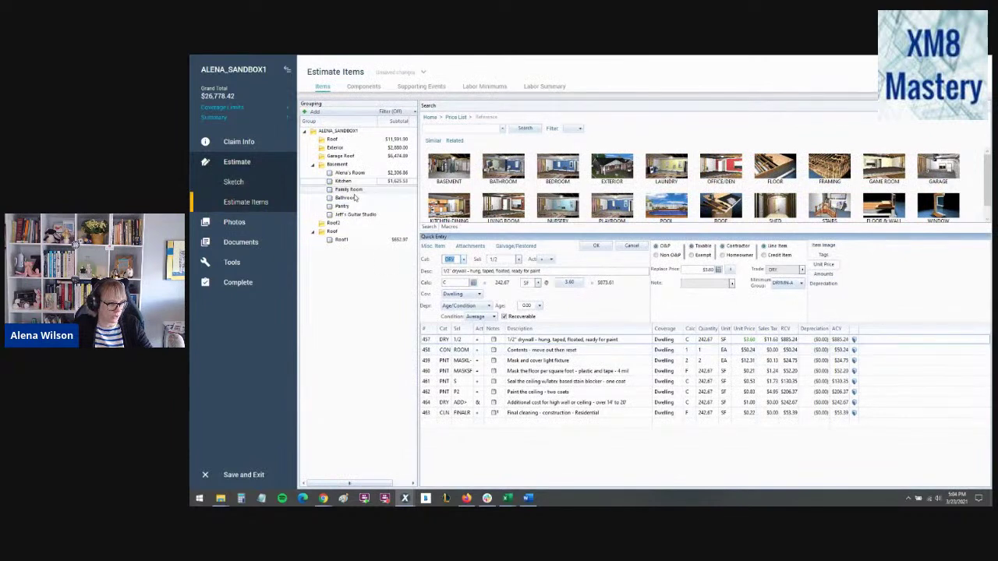
# - Add a duplicate DRY 1/2" drywall item to the Family Room
pyautogui.click(355, 198)
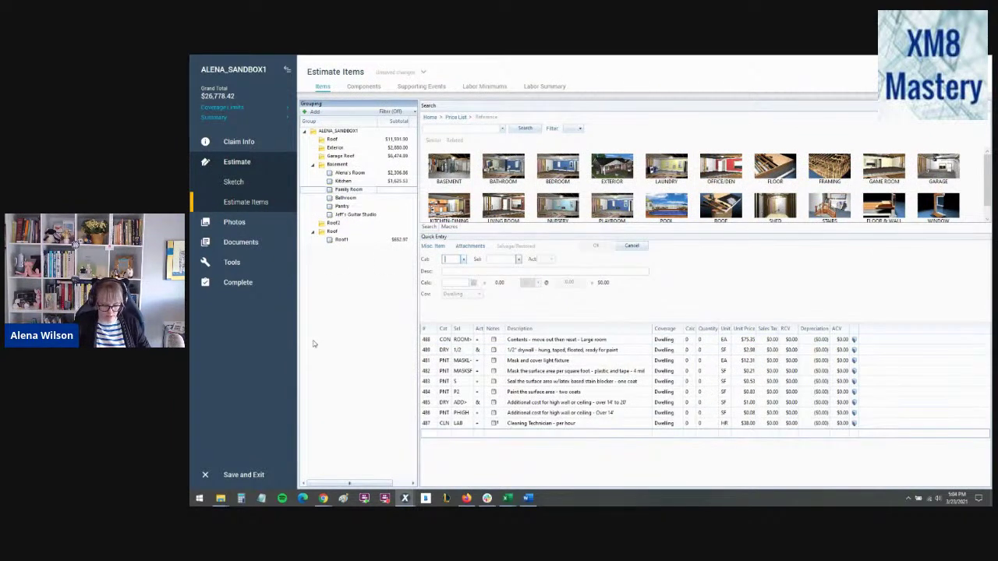
pyautogui.write('DRY')
pyautogui.write('1/2')
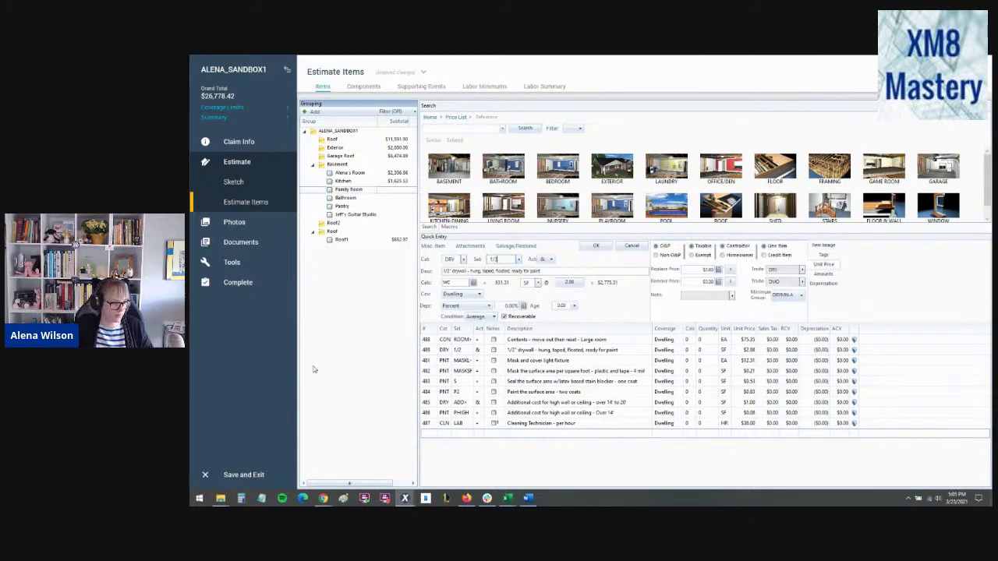
pyautogui.press('Tab')
pyautogui.press('Return')
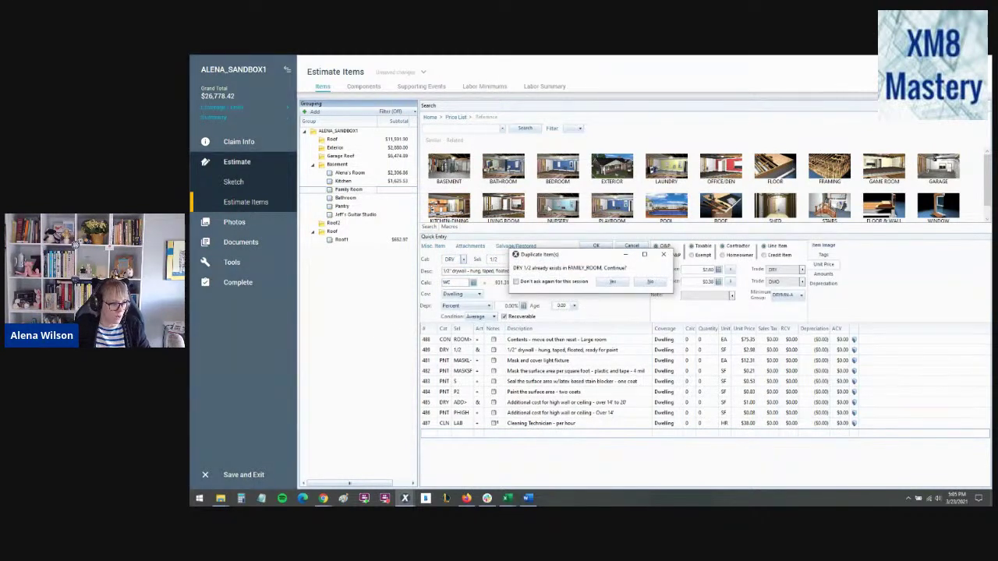
pyautogui.press('Return')
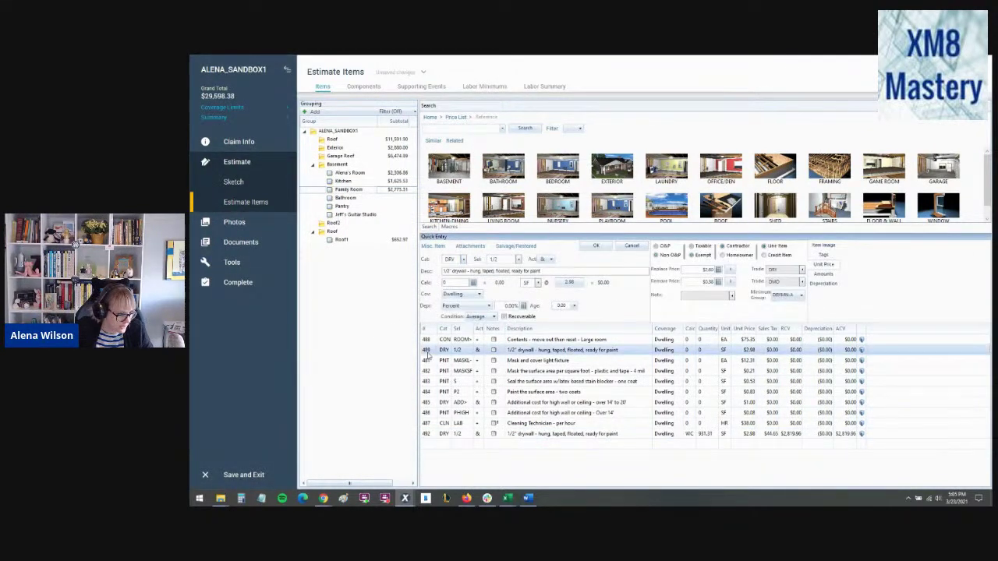
# - Set line 492's replace price to $3.60 and open its price breakdown
pyautogui.click(429, 434)
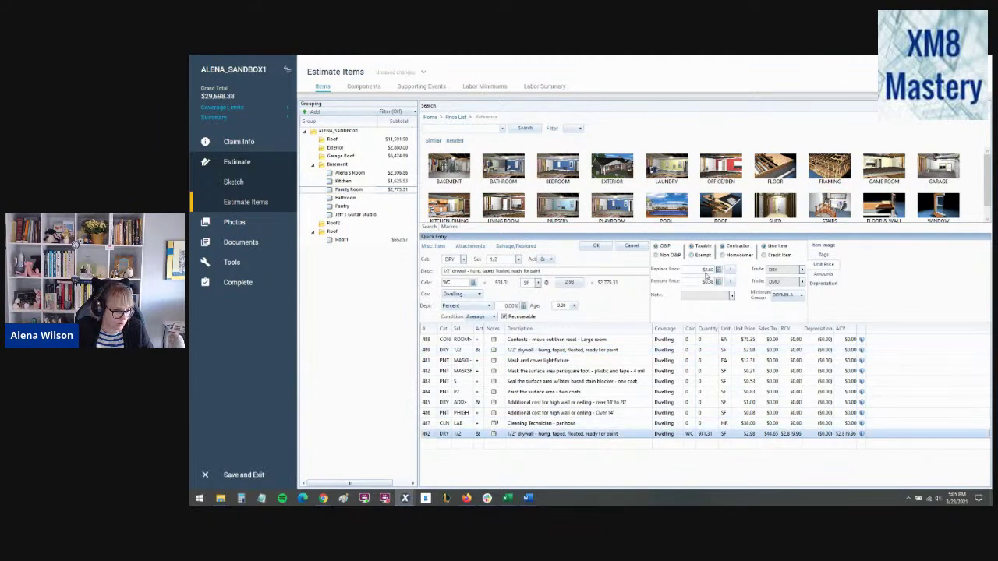
pyautogui.click(704, 270)
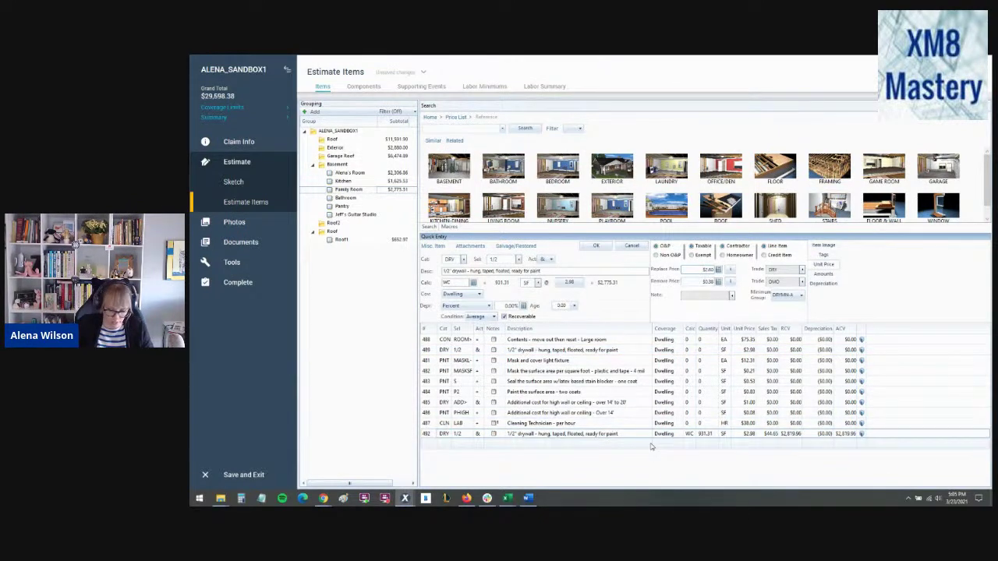
pyautogui.write('0.8010')
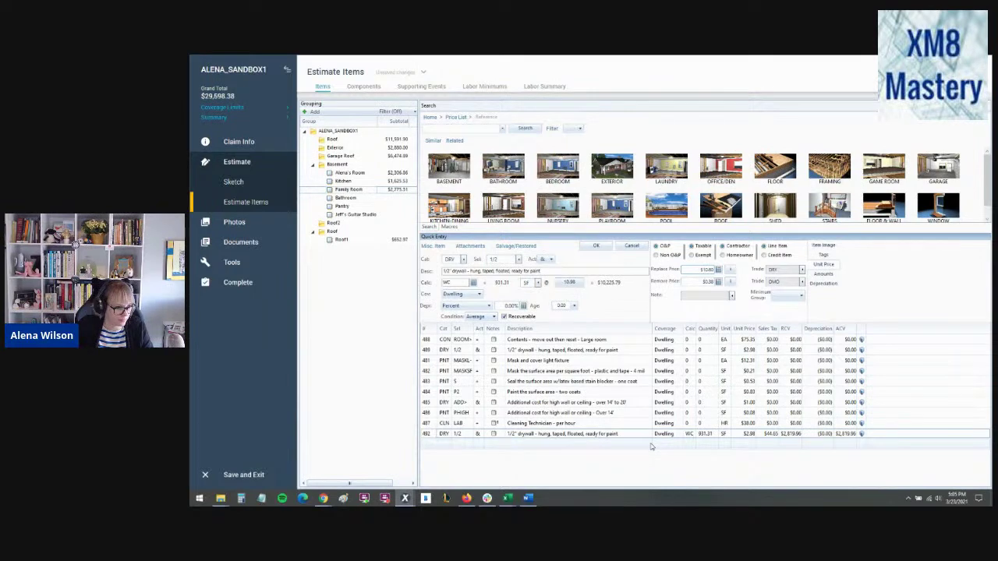
pyautogui.hotkey('ctrl', 'z')
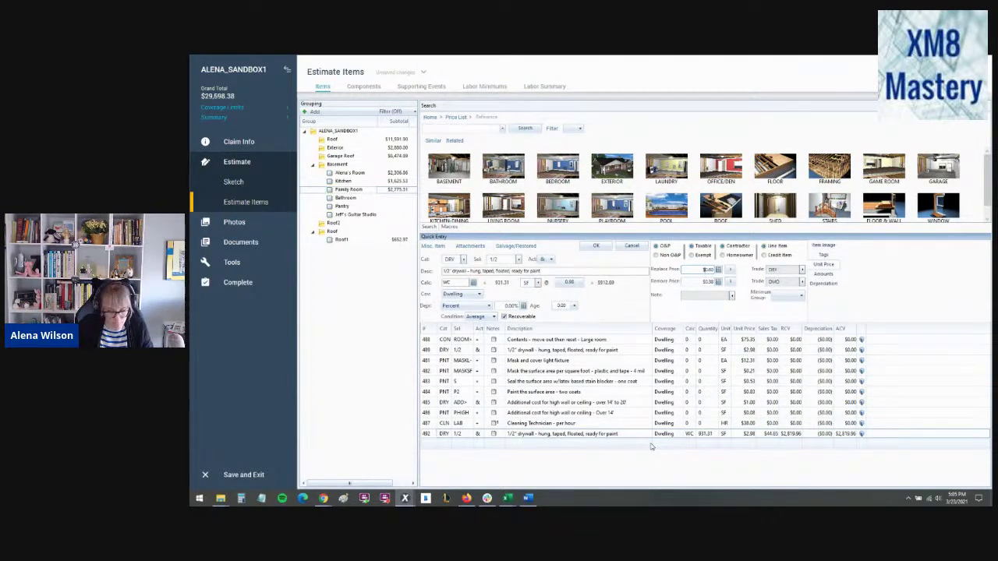
pyautogui.write('3.98')
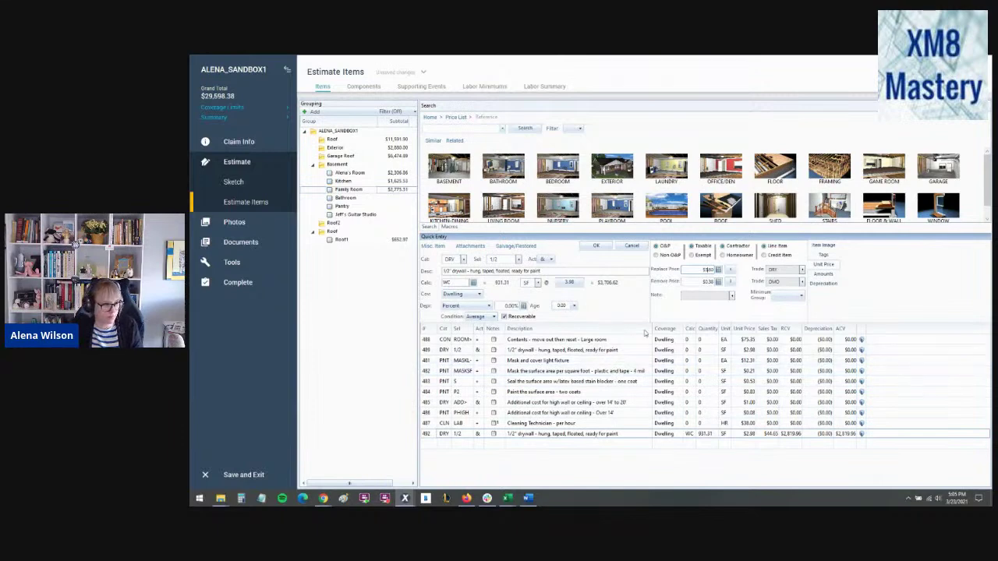
pyautogui.press('Delete')
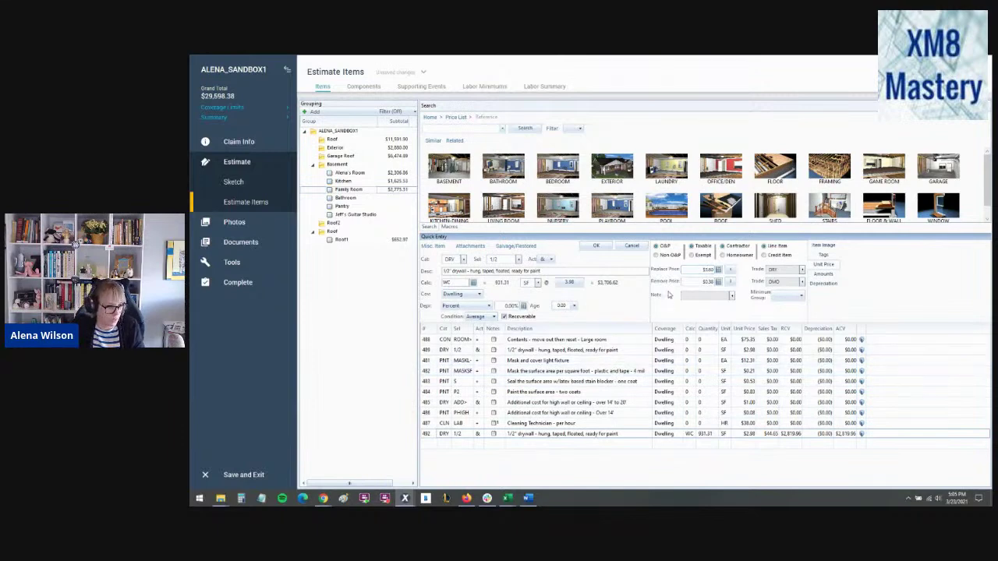
pyautogui.click(731, 270)
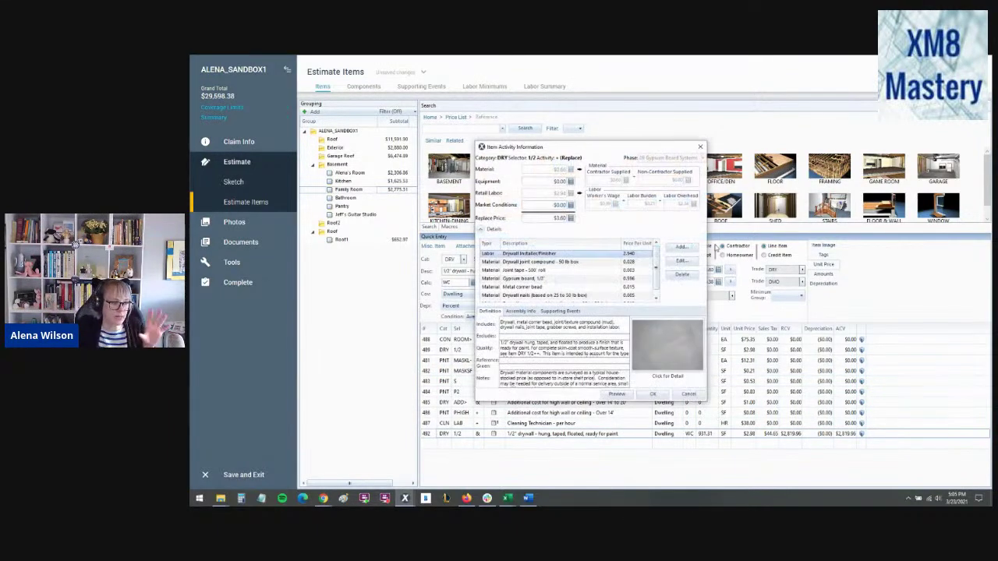
pyautogui.click(546, 199)
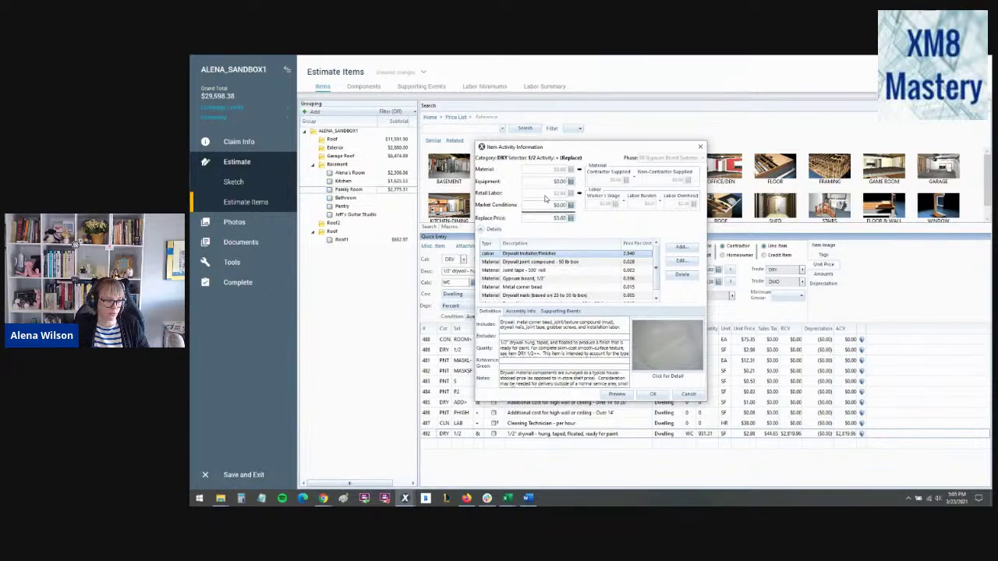
# - Review line 492's Material and Retail Labor components, then close the breakdown
pyautogui.click(546, 197)
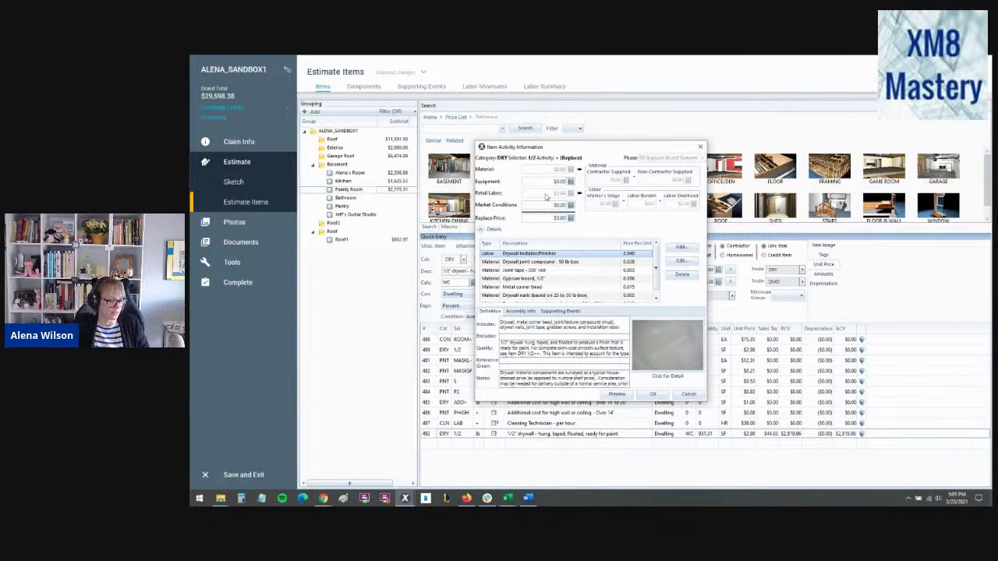
pyautogui.click(546, 197)
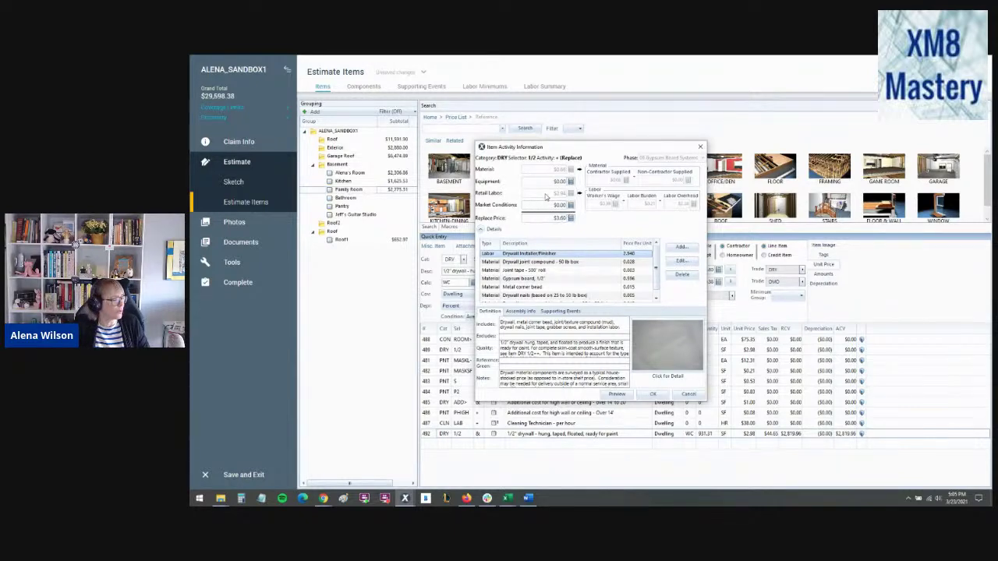
pyautogui.click(546, 198)
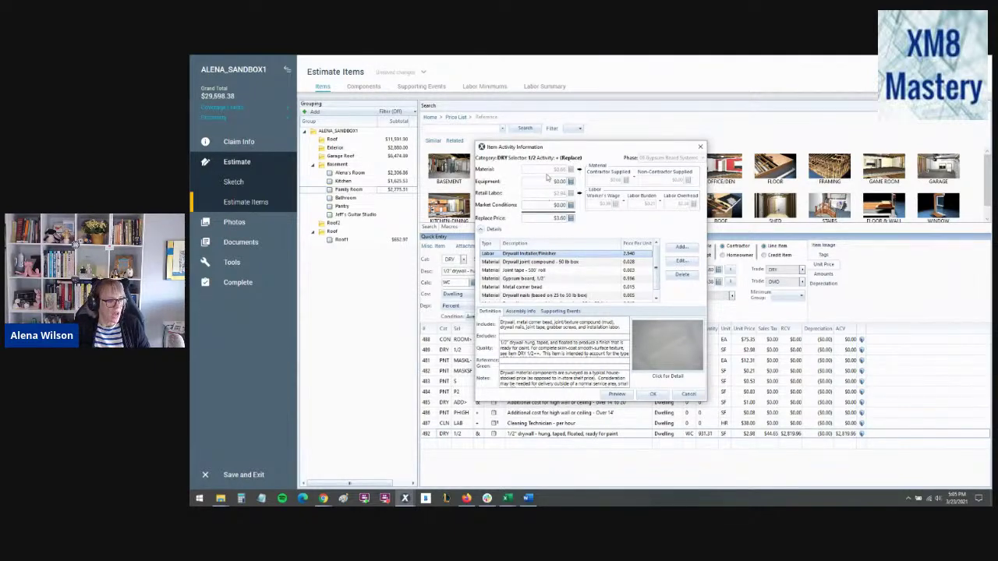
pyautogui.click(552, 172)
pyautogui.click(552, 172)
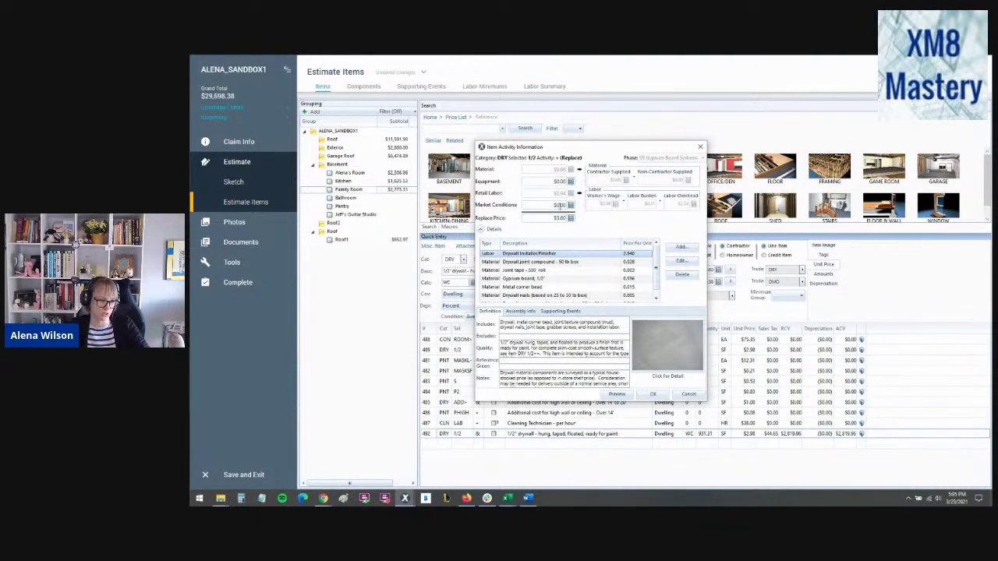
pyautogui.click(653, 394)
# - Confirm Distribute Market Conditions is checked in claim Parameters, then return to Estimate Items
pyautogui.click(431, 435)
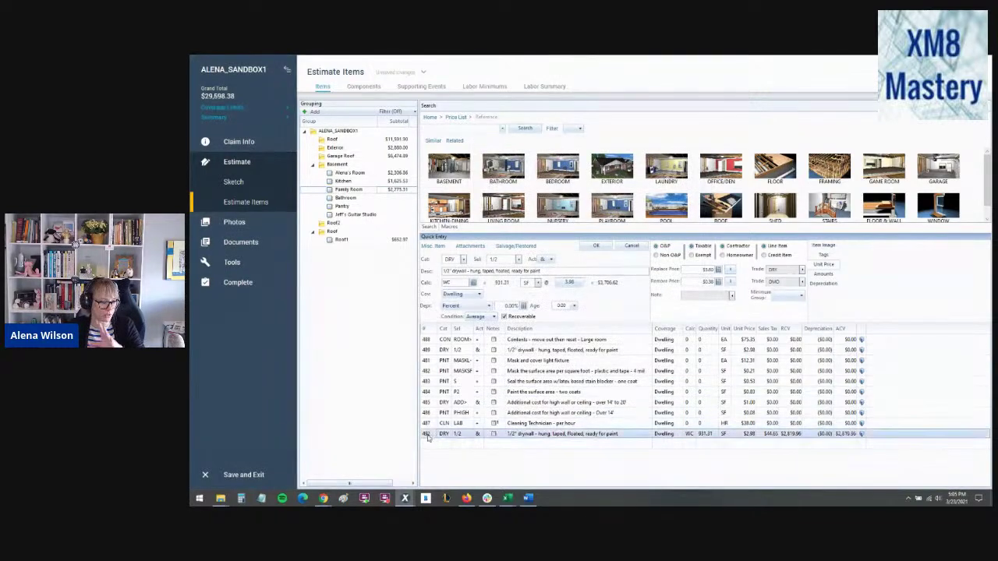
pyautogui.click(240, 142)
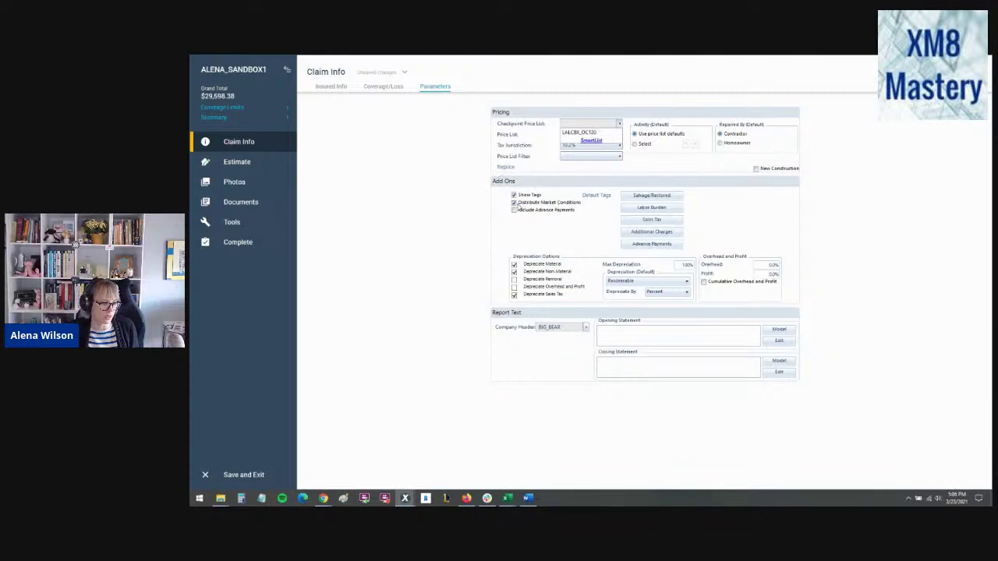
pyautogui.click(237, 162)
pyautogui.click(246, 202)
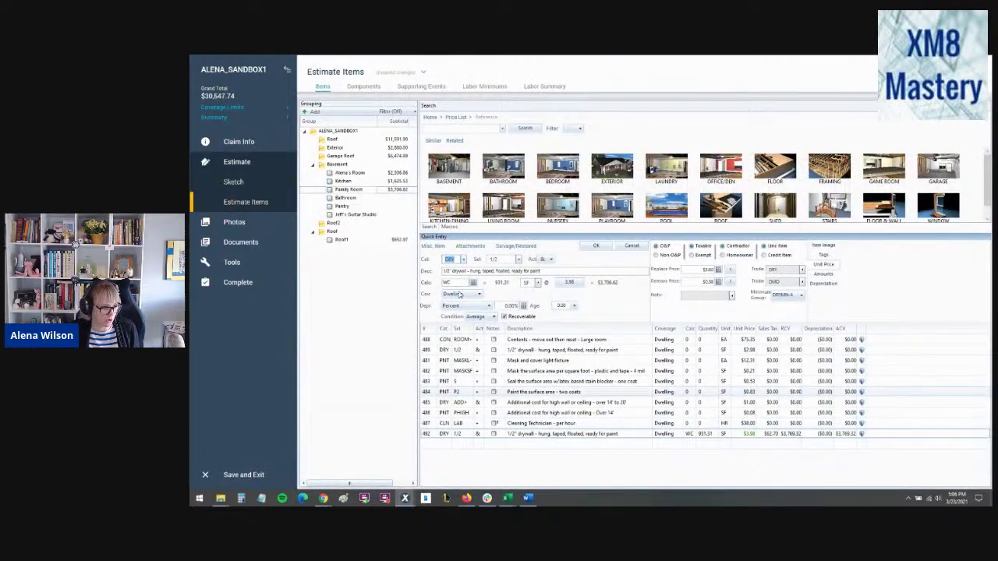
# - Commit line 492, then add DRY BIDITM 'Material to replace a custom detail' at $1,000.00
pyautogui.click(597, 247)
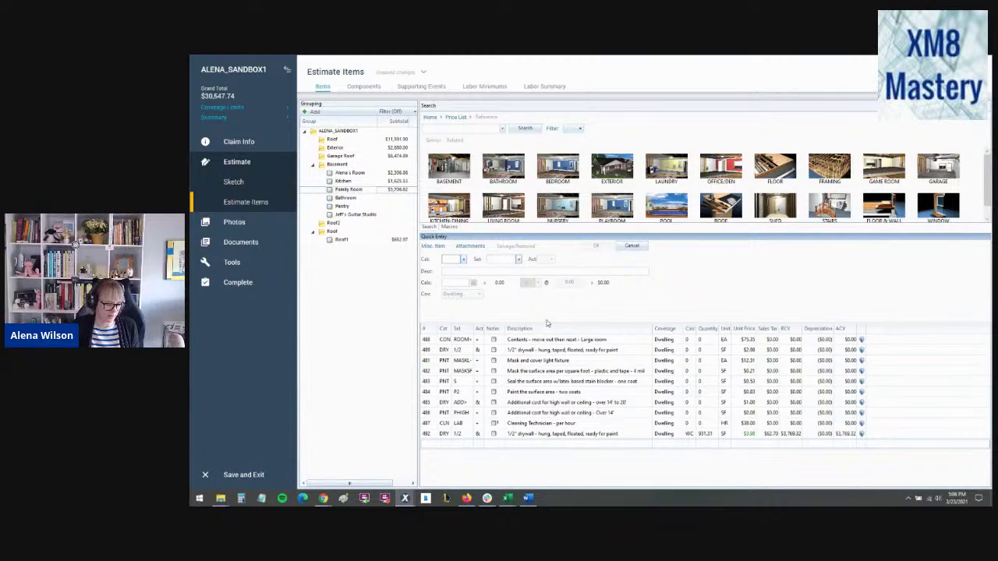
pyautogui.write('dmo')
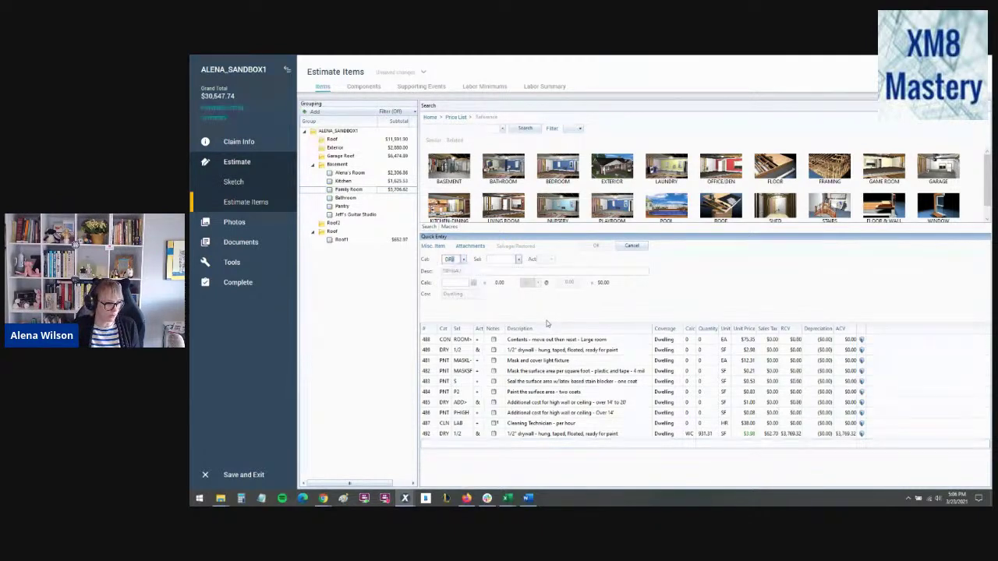
pyautogui.write('dry')
pyautogui.press('Tab')
pyautogui.write('biditm')
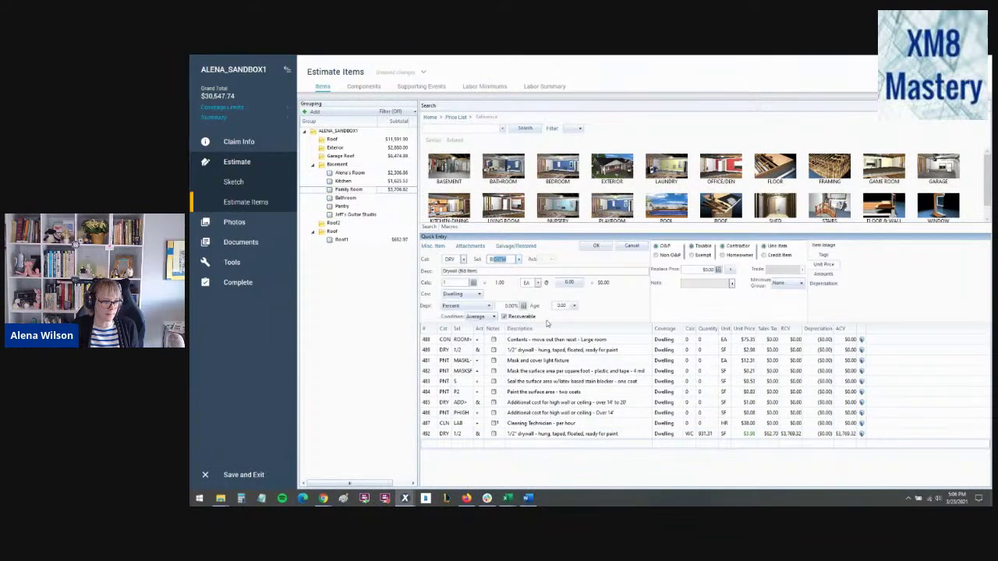
pyautogui.press('Tab')
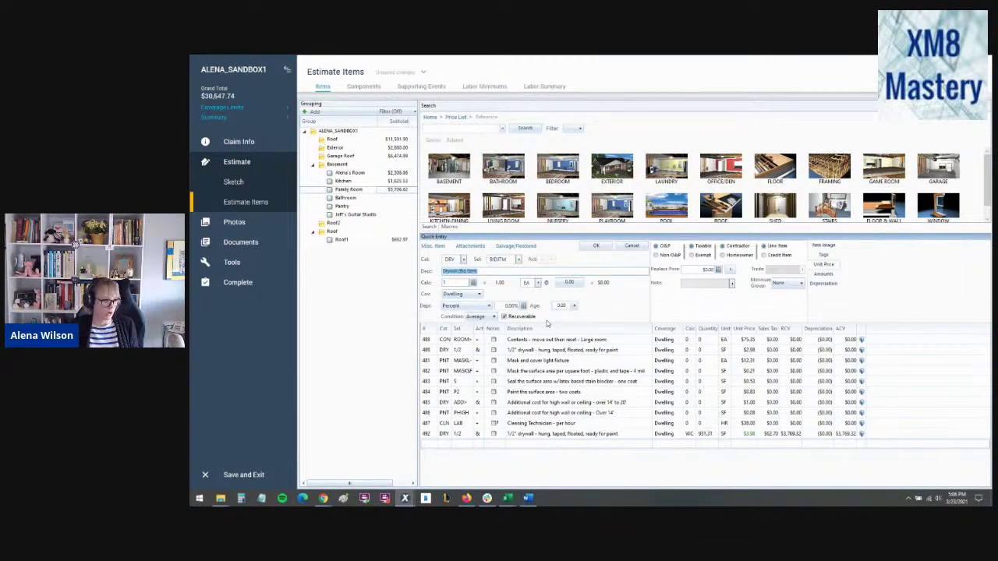
pyautogui.press('BackSpace')
pyautogui.write('Material to replace')
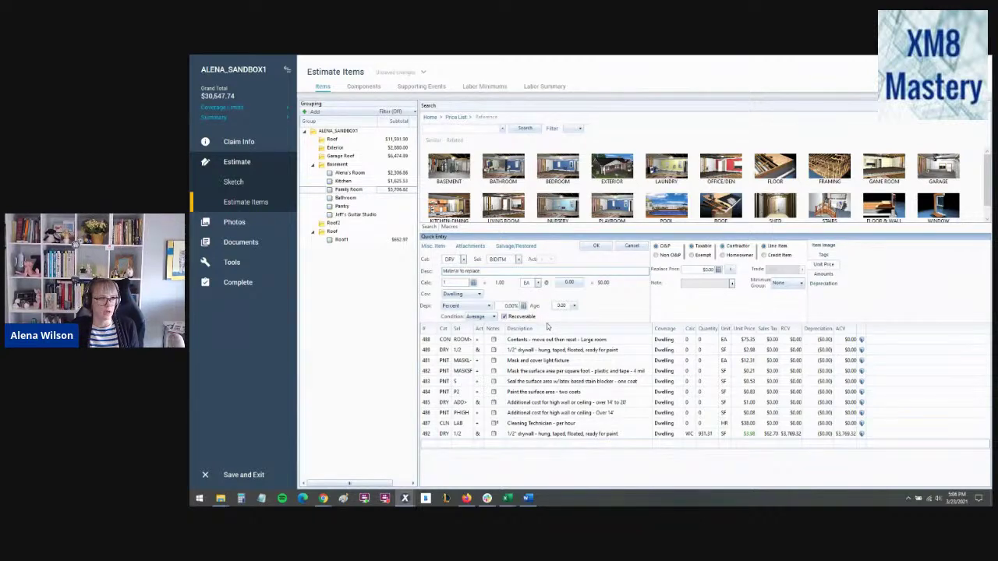
pyautogui.write(' a')
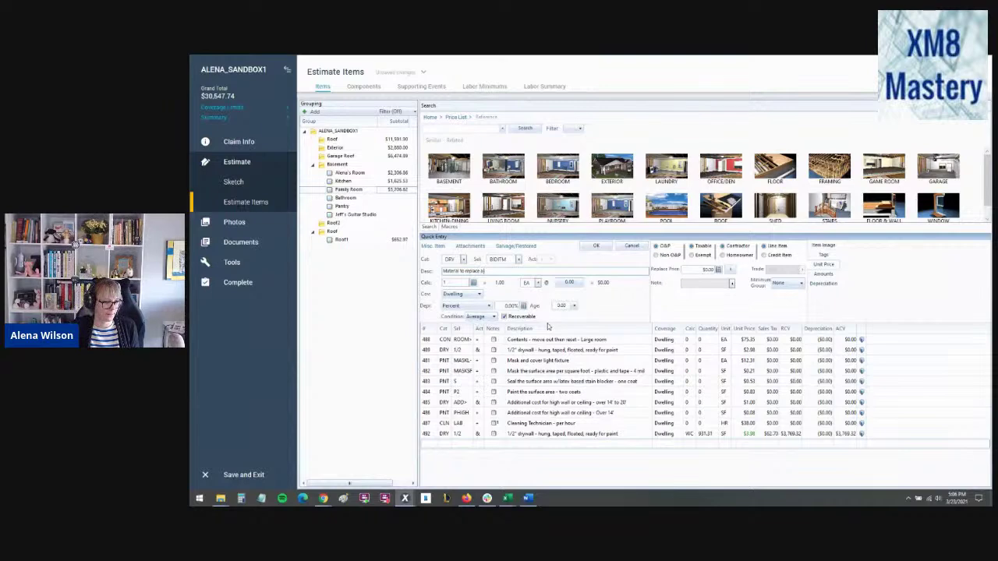
pyautogui.write(' custom detail')
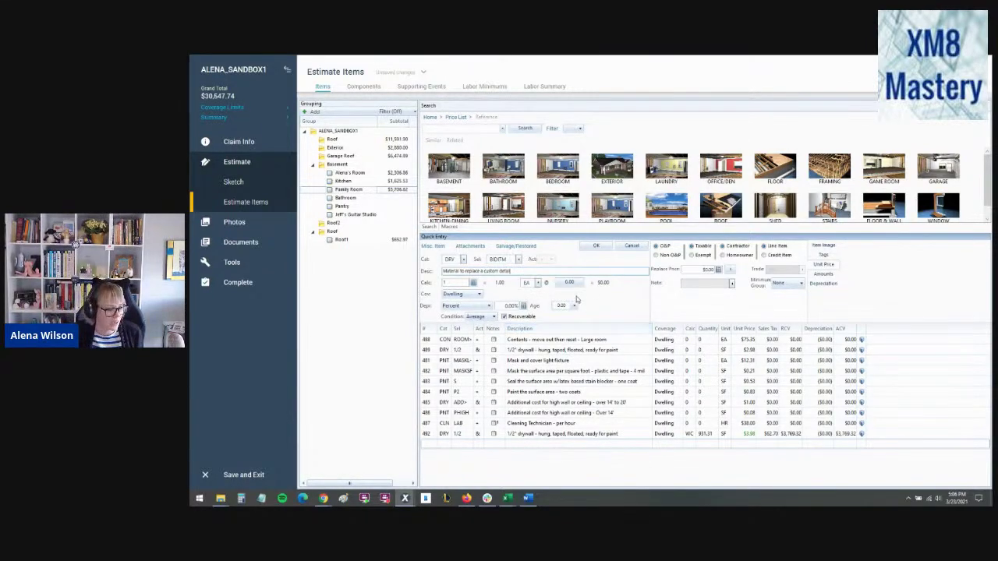
pyautogui.press('Tab')
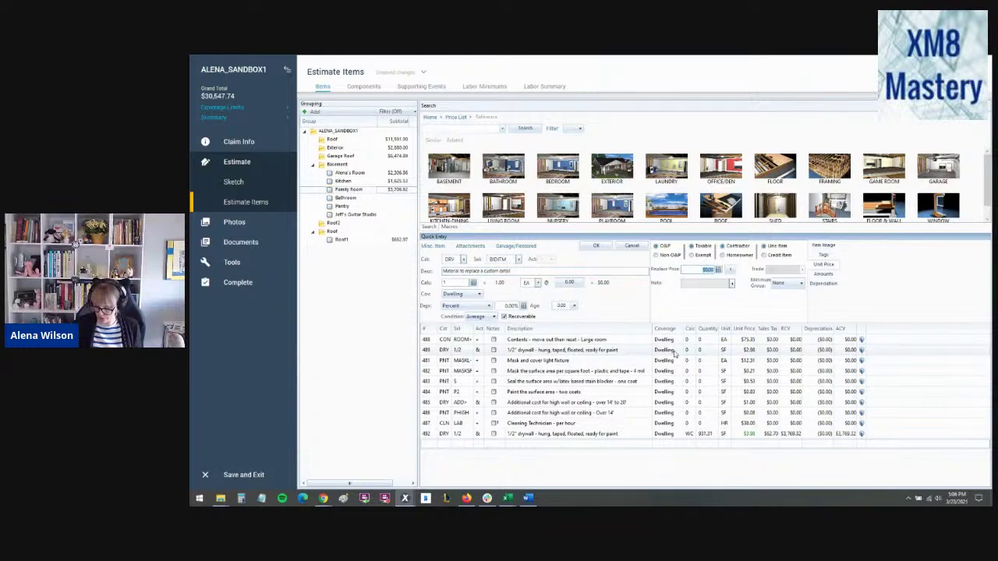
pyautogui.write('1,00')
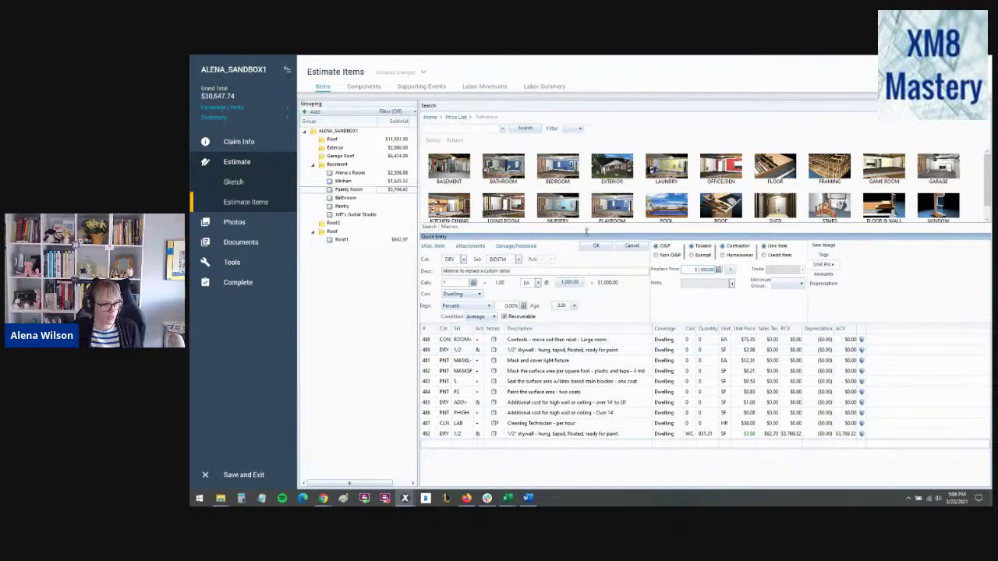
pyautogui.click(596, 247)
# - Open the price breakdown for new line 493
pyautogui.click(546, 444)
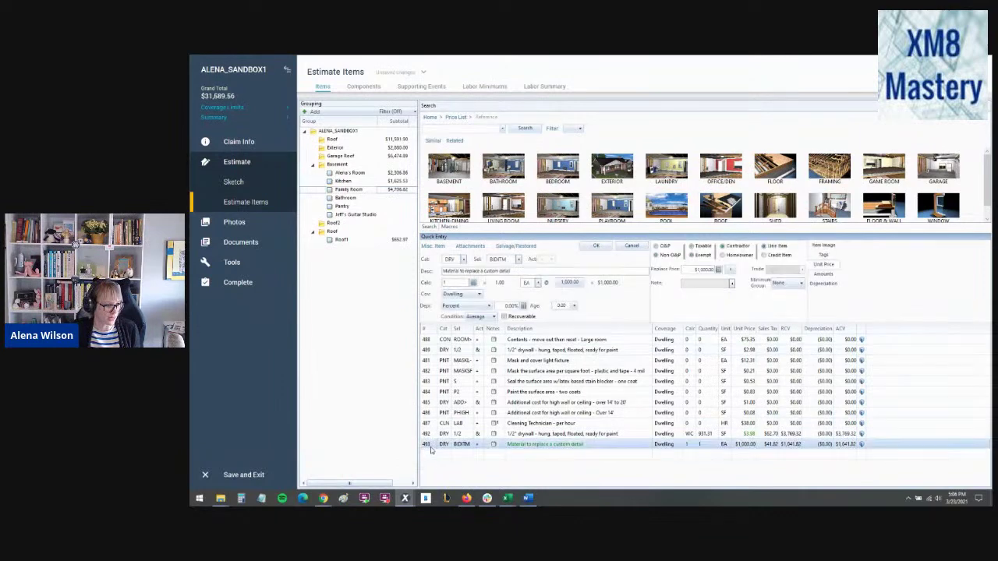
pyautogui.click(732, 272)
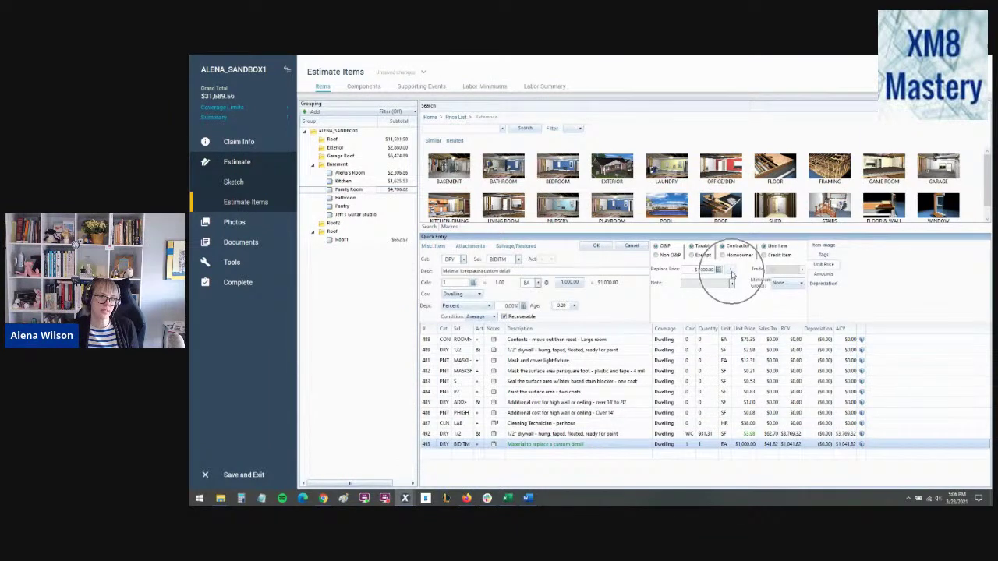
pyautogui.click(731, 271)
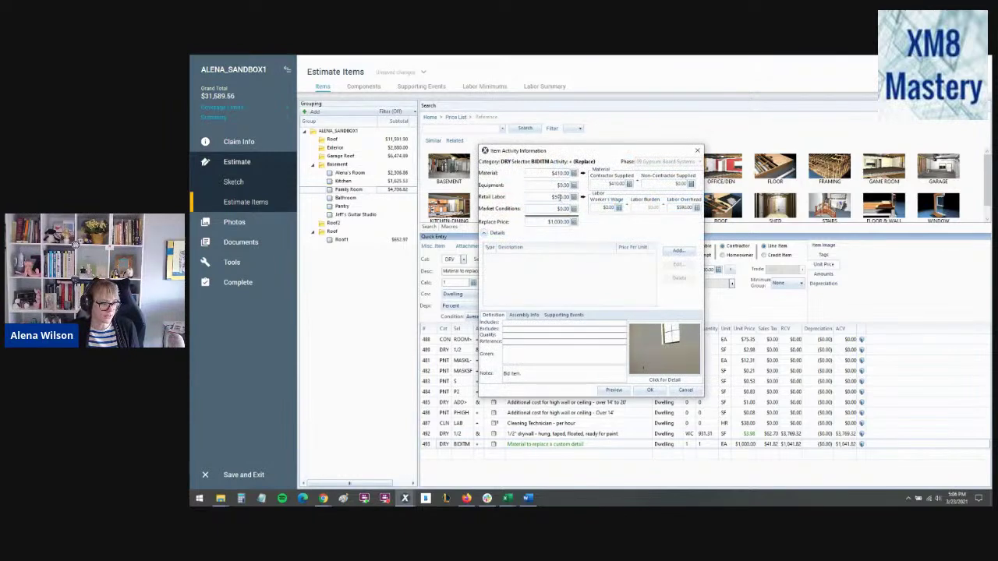
# - Accept line 493's $410 material / $590 labor split and commit the line
pyautogui.click(559, 197)
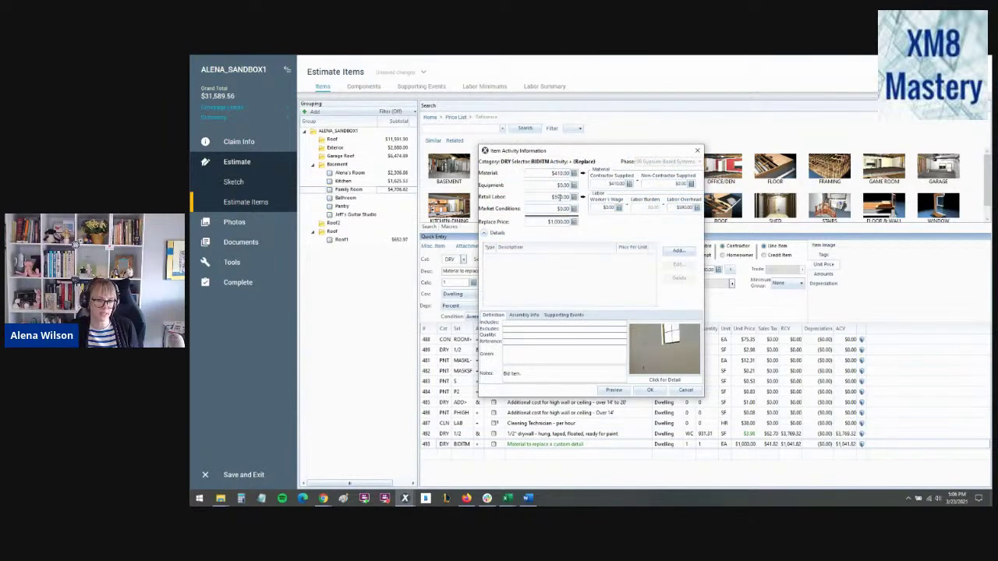
pyautogui.click(558, 173)
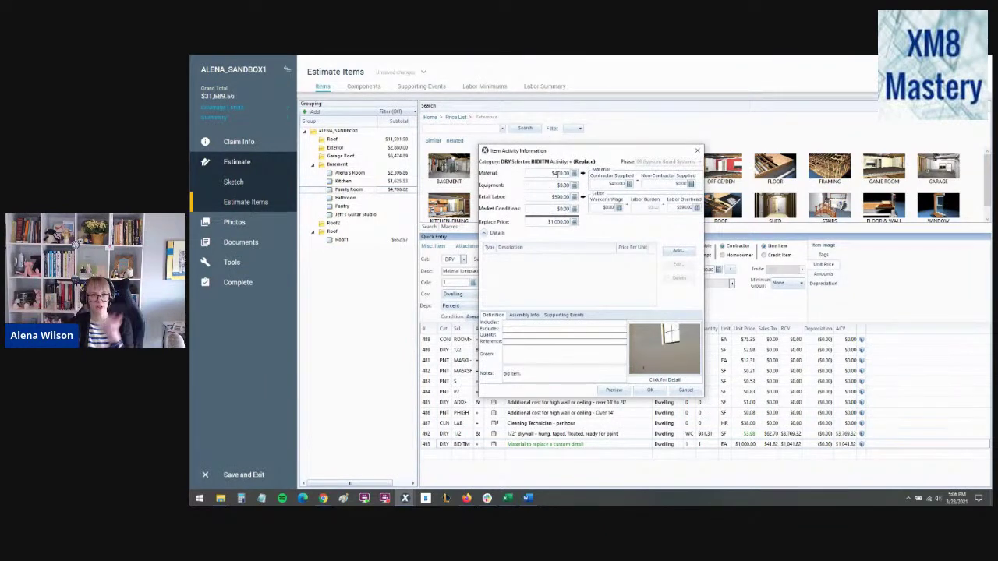
pyautogui.click(648, 391)
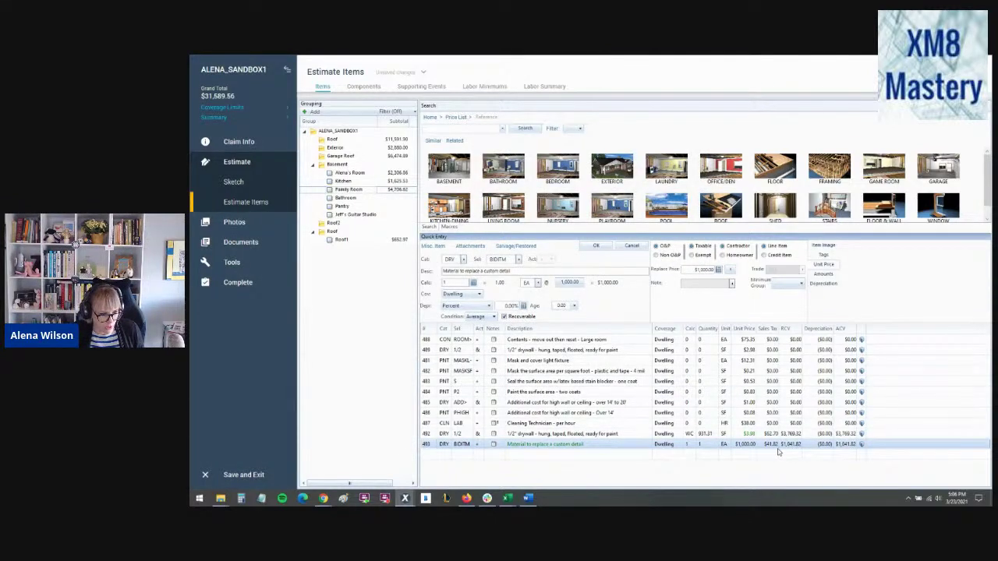
pyautogui.click(596, 247)
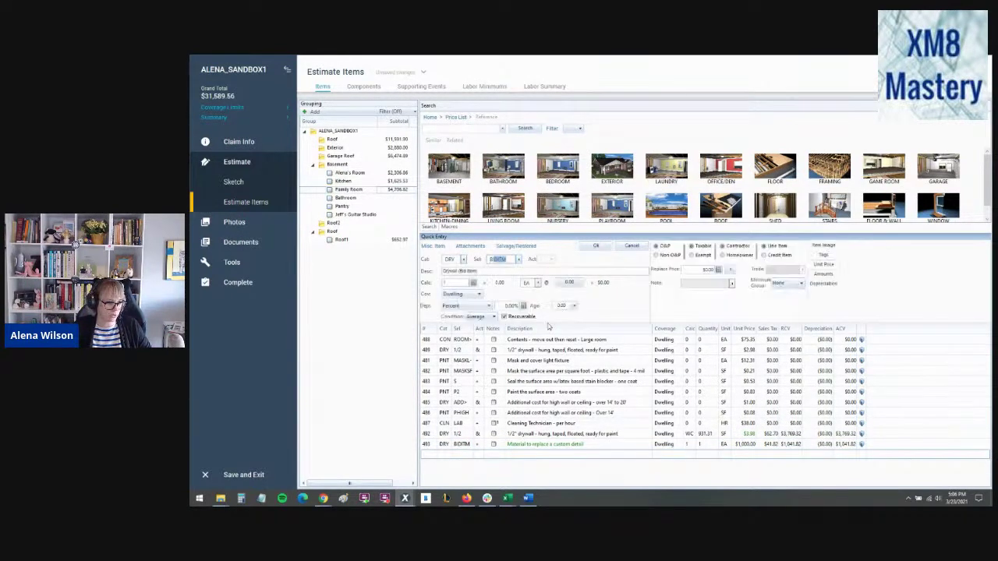
# - Add a DRY BIDITM Drywall (Bid Item) with $1,000 material, accepting the duplicate prompt
pyautogui.press('Tab')
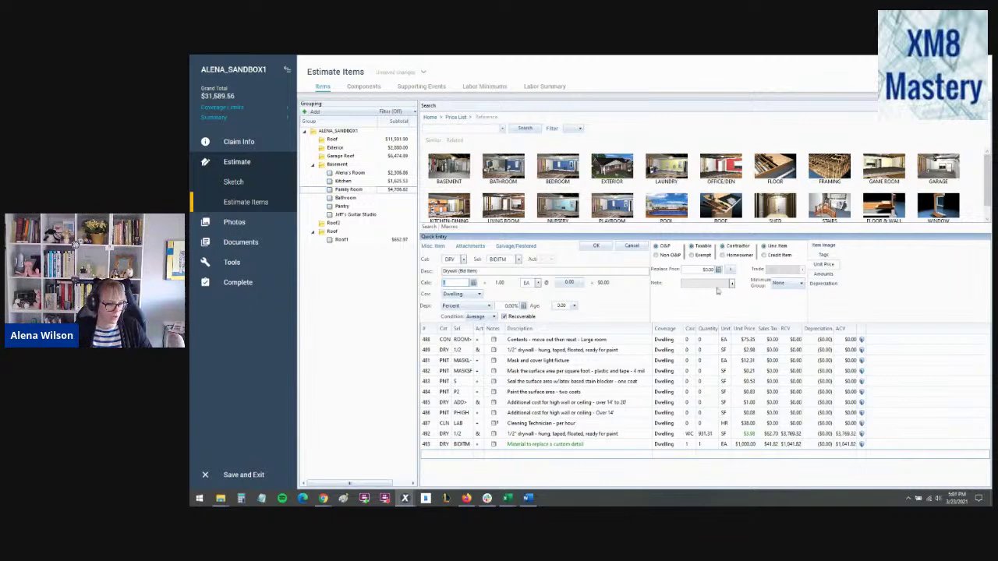
pyautogui.click(731, 271)
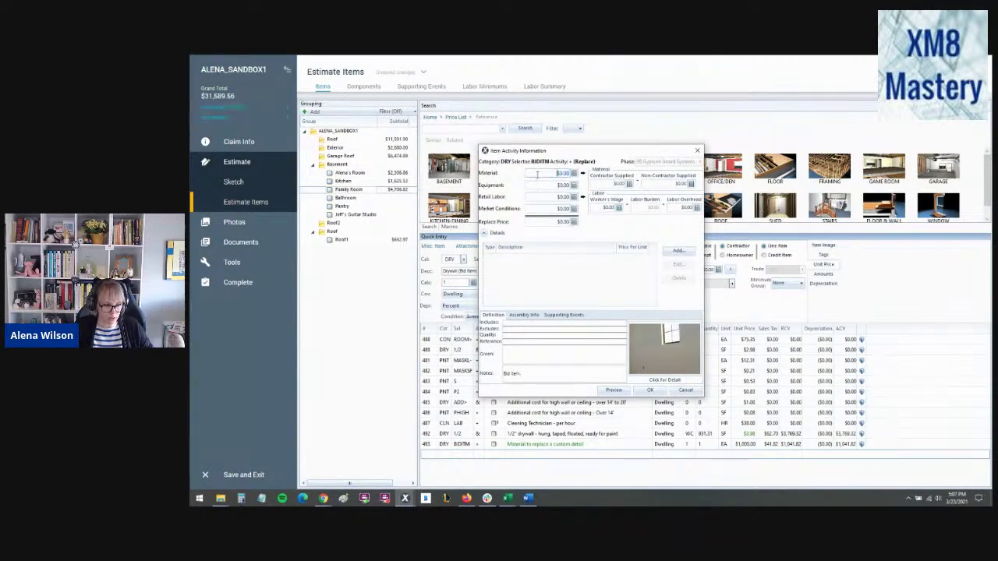
pyautogui.write('1000')
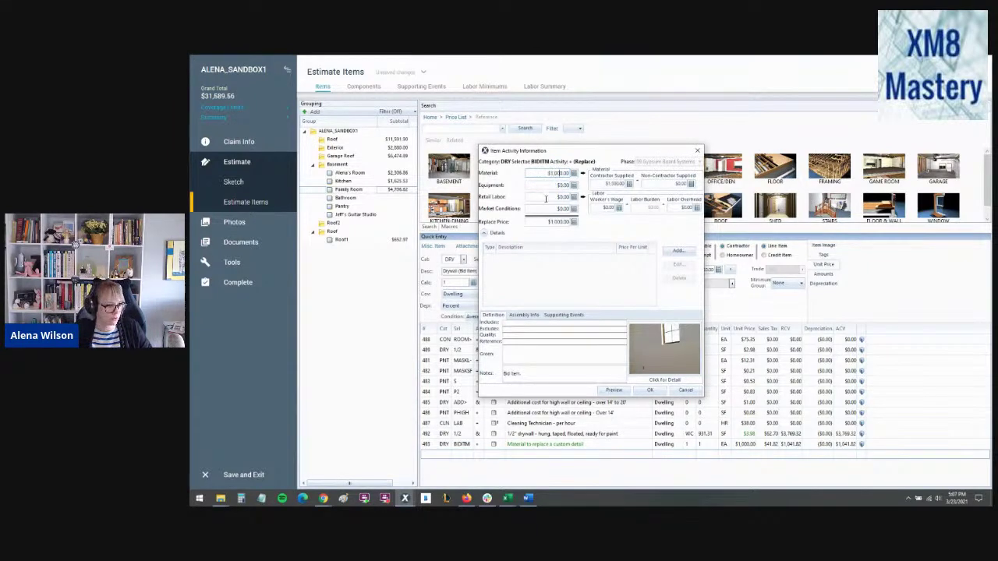
pyautogui.click(648, 390)
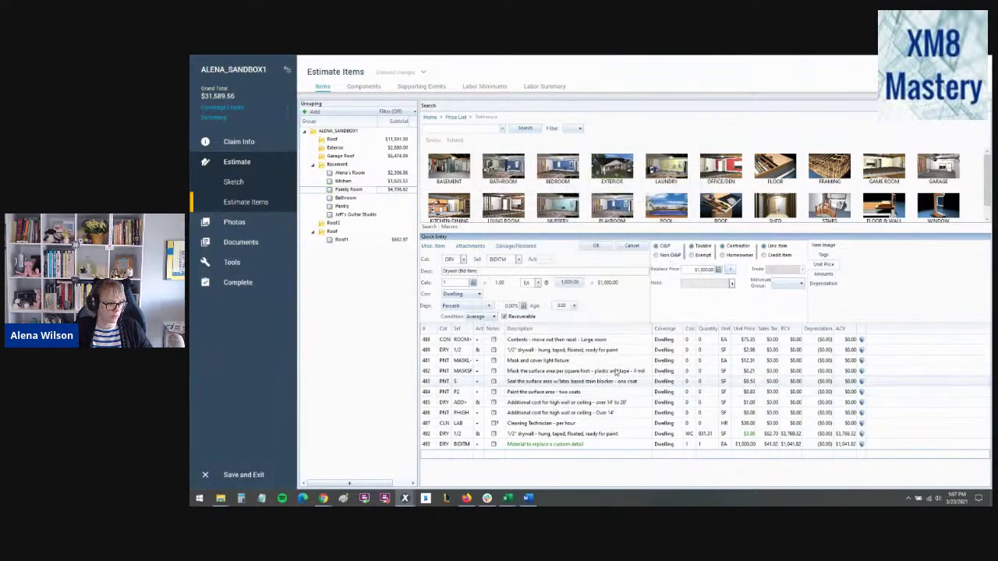
pyautogui.click(591, 247)
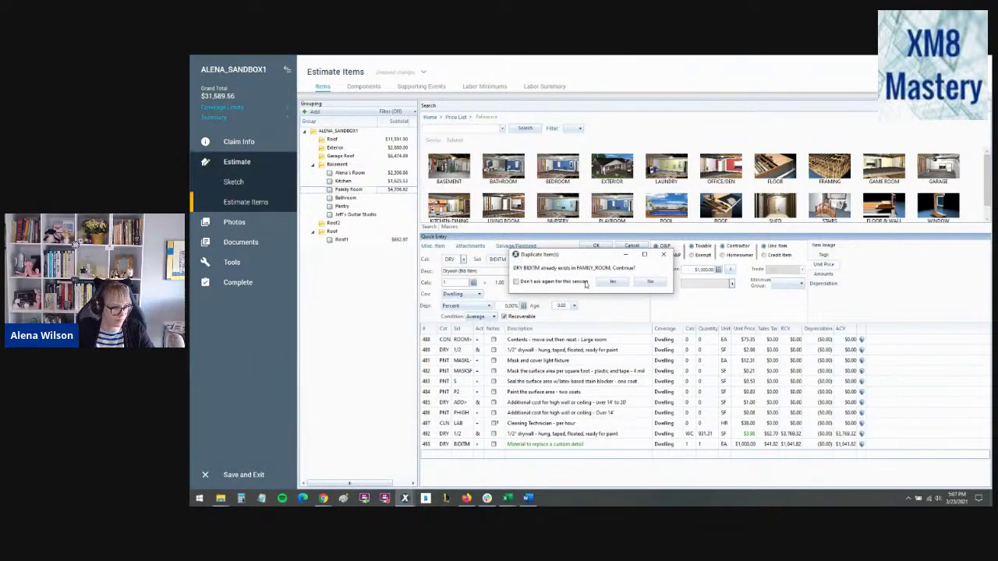
pyautogui.click(612, 282)
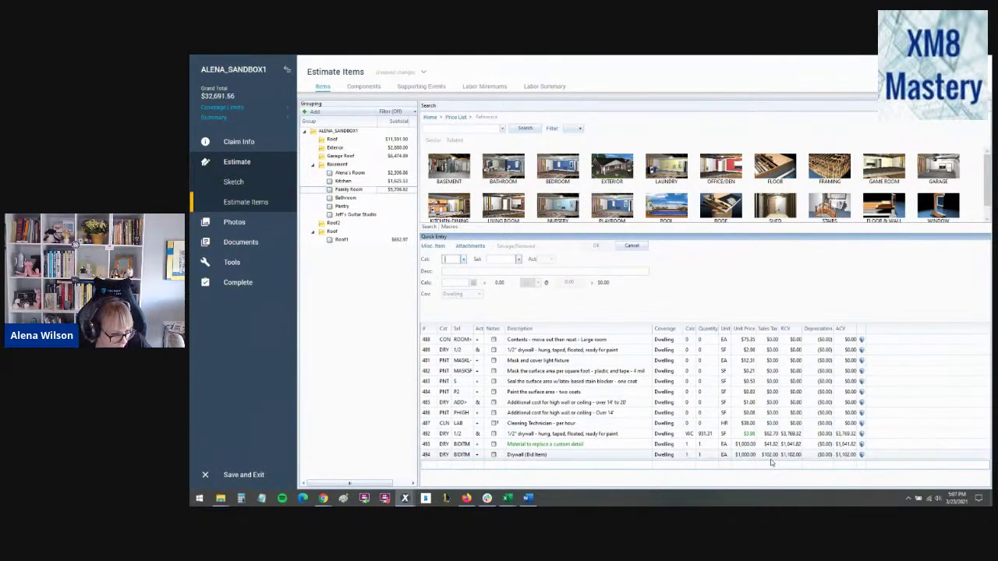
pyautogui.click(772, 458)
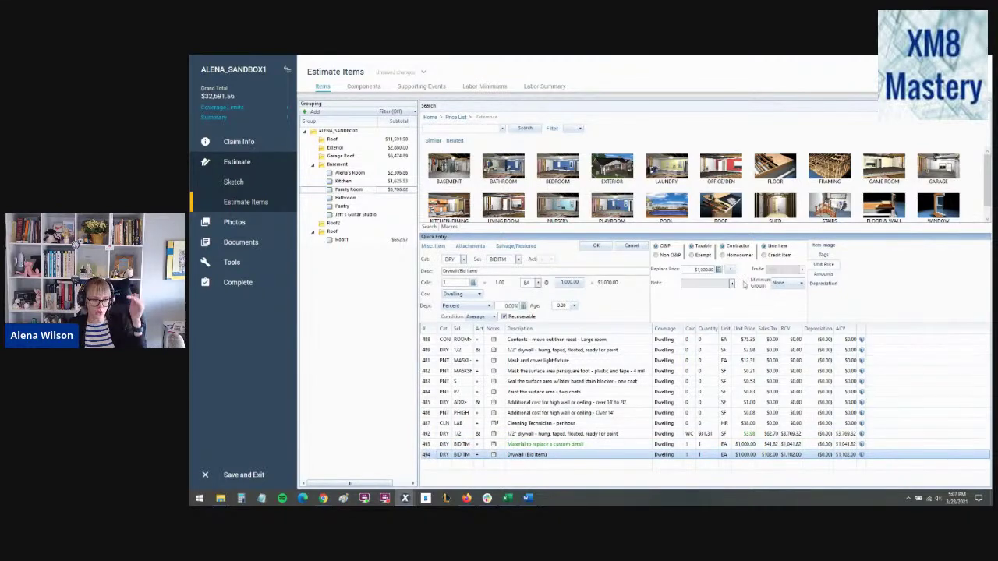
# - Review line 494's price breakdown unchanged, then switch to the Components view
pyautogui.doubleClick(426, 456)
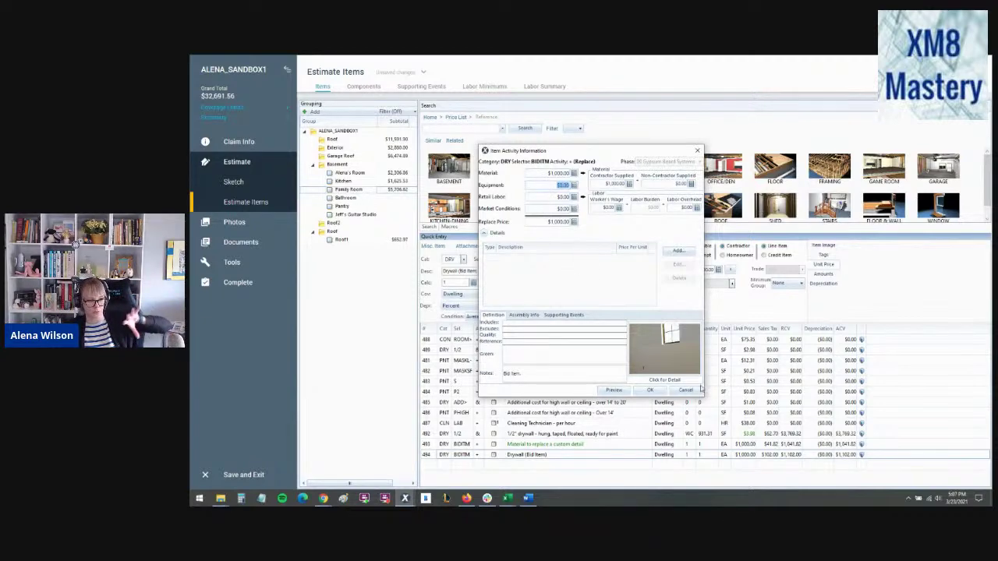
pyautogui.click(651, 389)
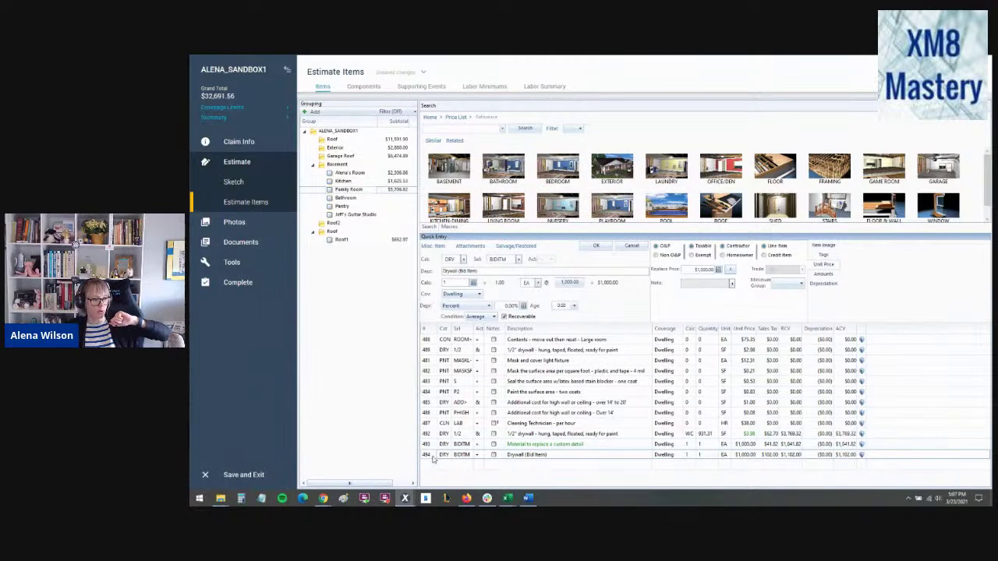
pyautogui.click(429, 341)
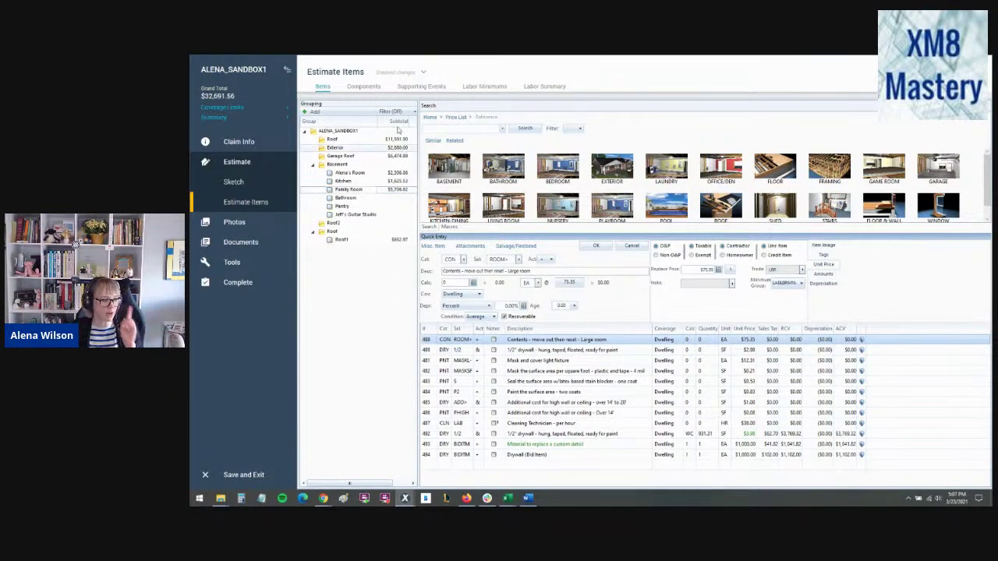
pyautogui.click(364, 89)
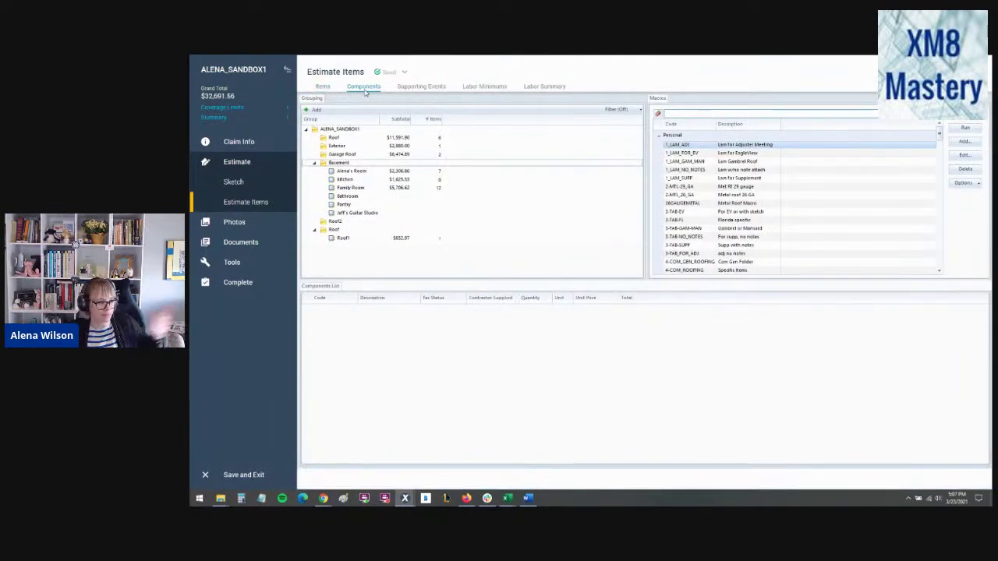
# - Select all groups and set a Gypsum board, 1/2" component's unit price to $1.00, bringing the total to $33,286.81
pyautogui.click(353, 156)
pyautogui.hotkey('ctrl', 'a')
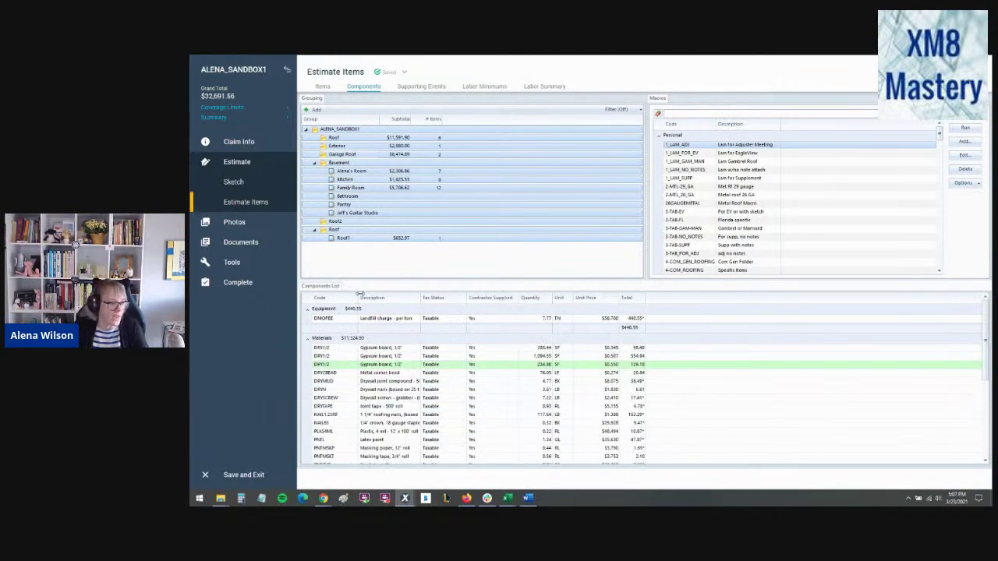
pyautogui.click(335, 365)
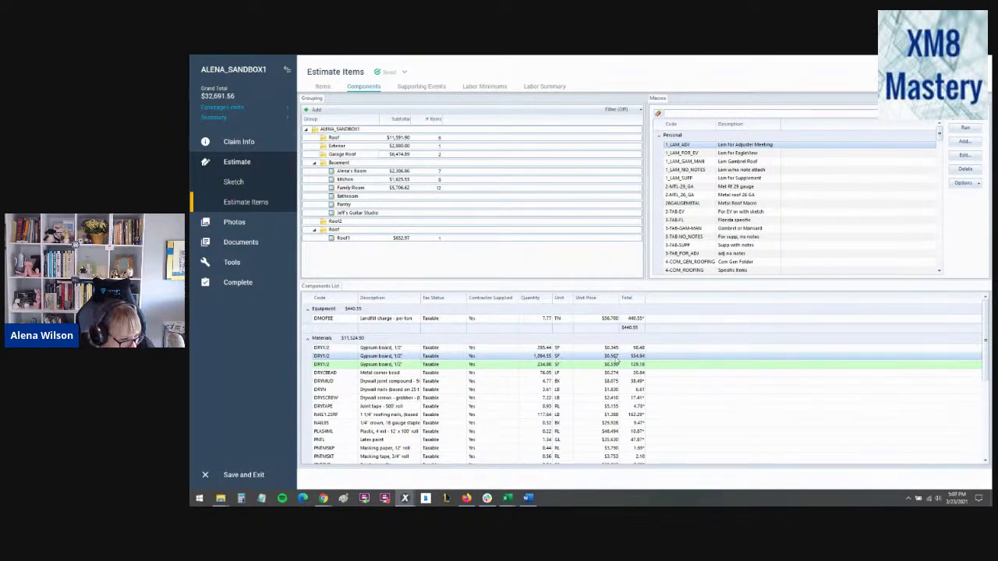
pyautogui.click(613, 358)
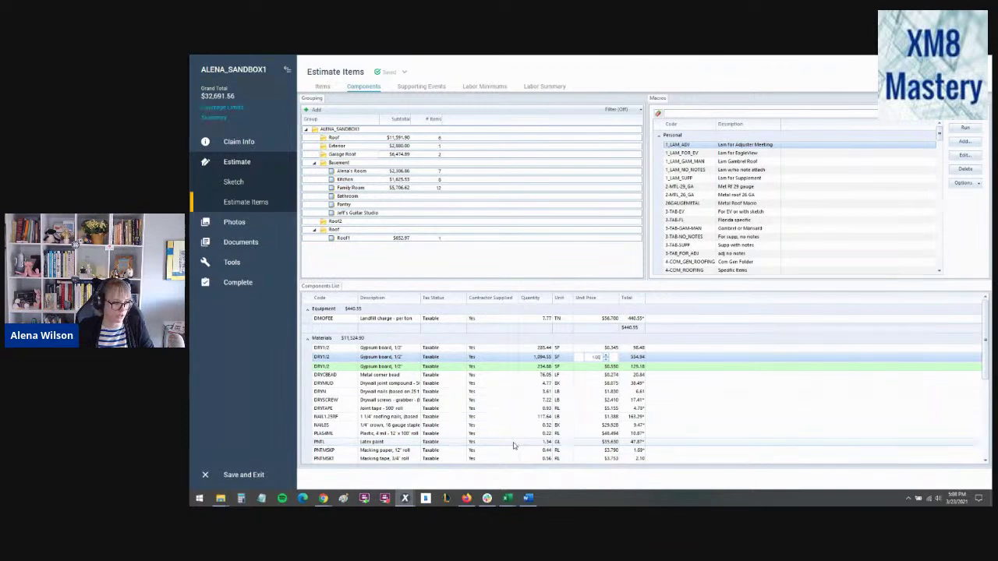
pyautogui.press('Return')
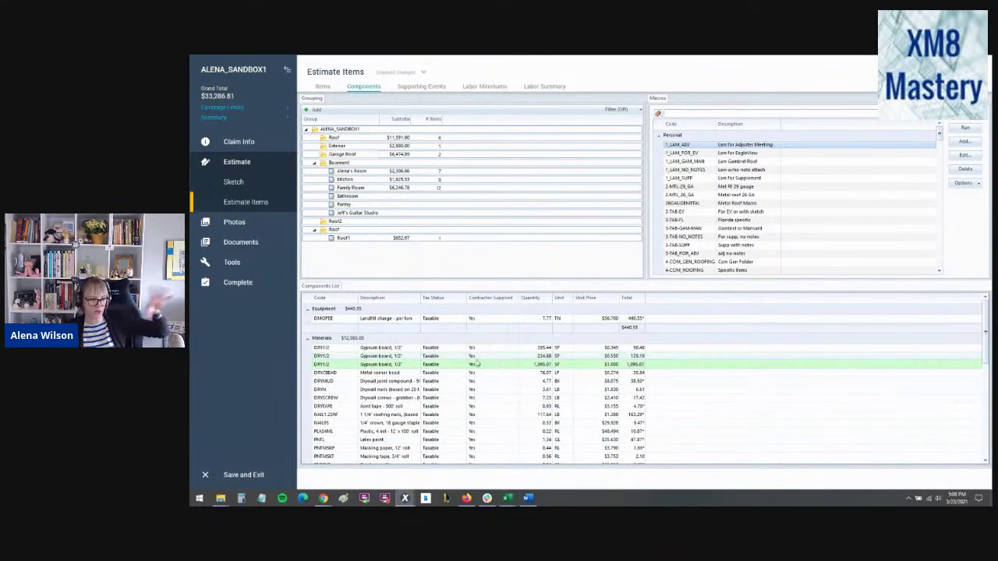
pyautogui.scroll(-10, 347, 414)
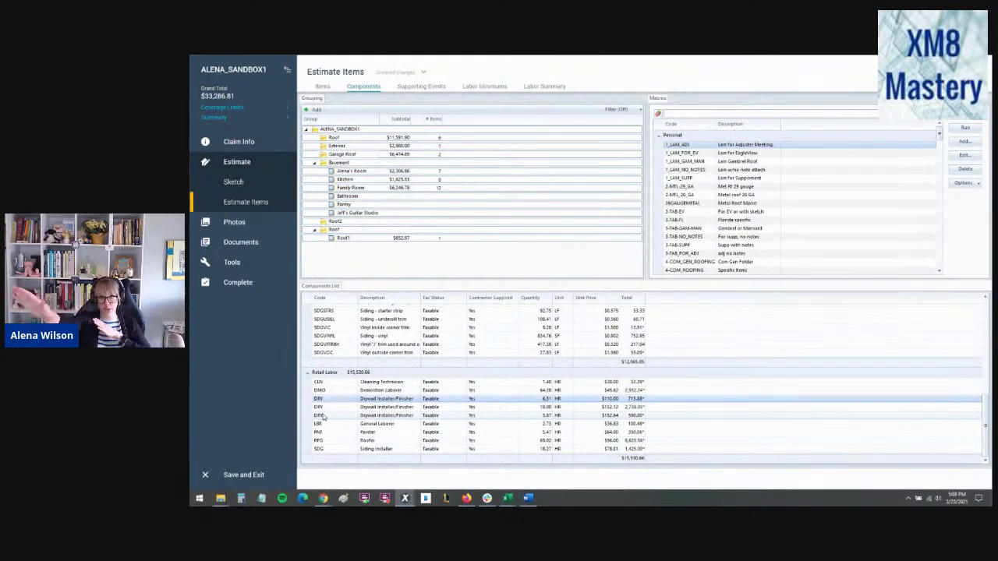
pyautogui.scroll(2, 322, 417)
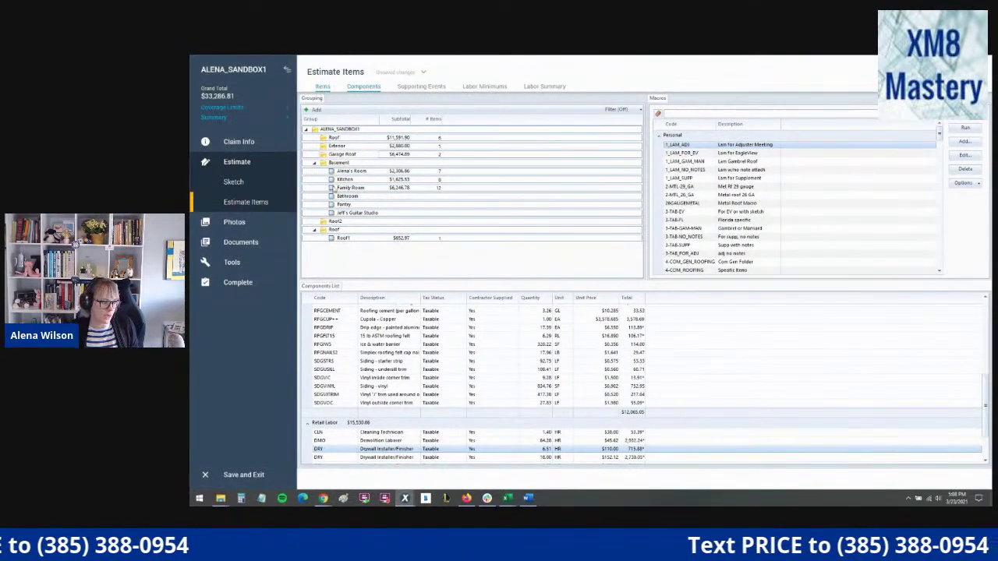
pyautogui.click(322, 86)
pyautogui.click(427, 353)
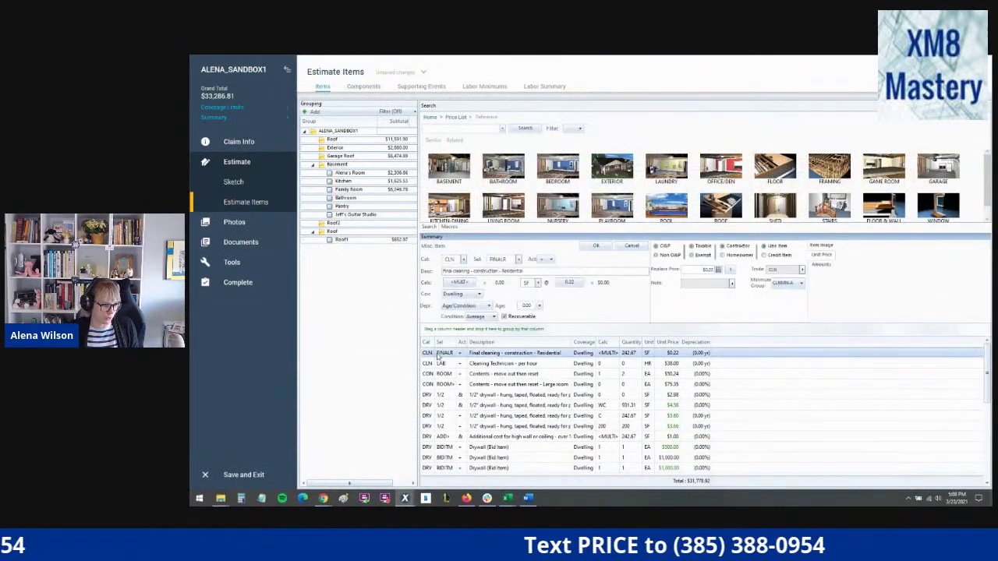
pyautogui.click(706, 269)
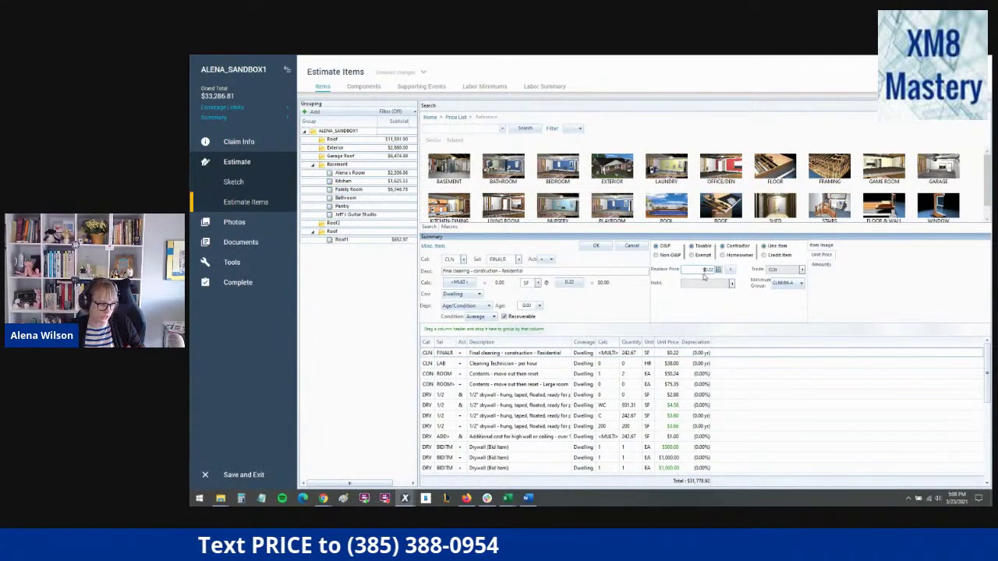
pyautogui.click(365, 88)
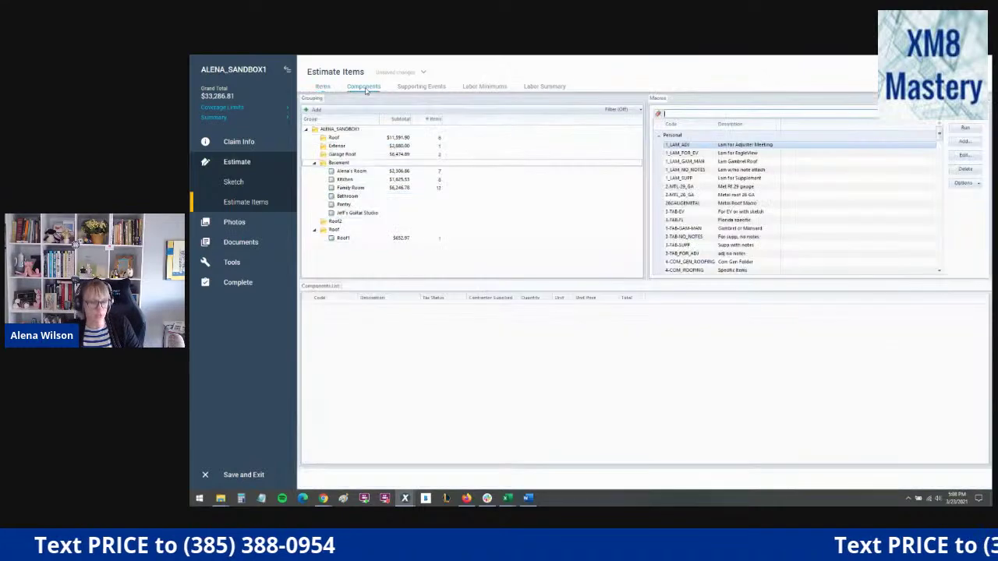
pyautogui.click(323, 88)
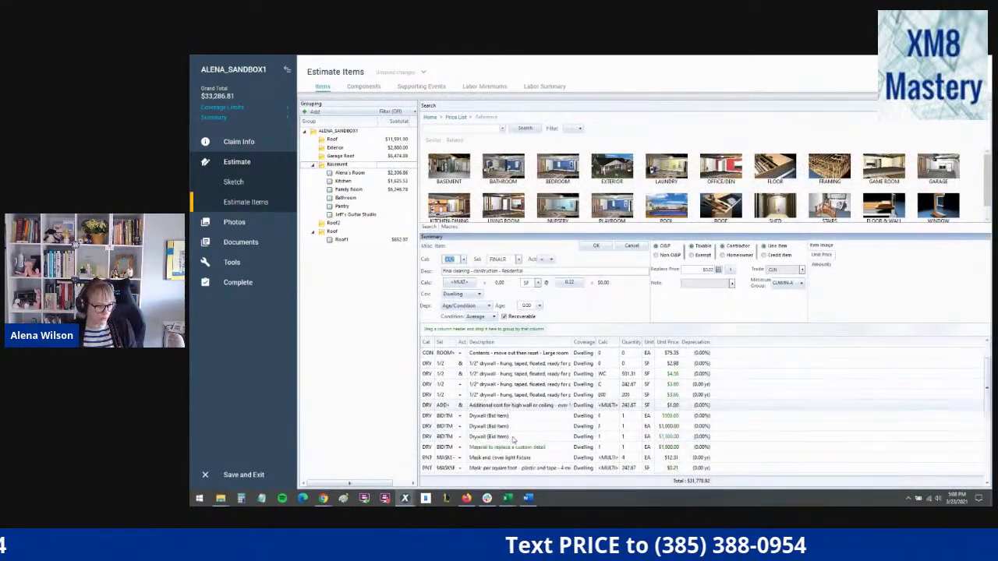
pyautogui.click(341, 184)
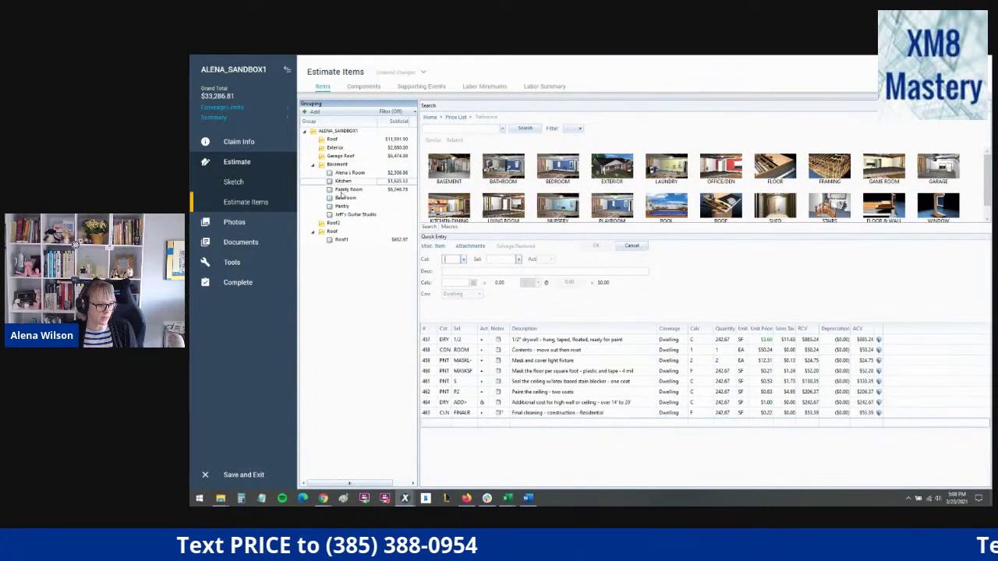
pyautogui.click(345, 191)
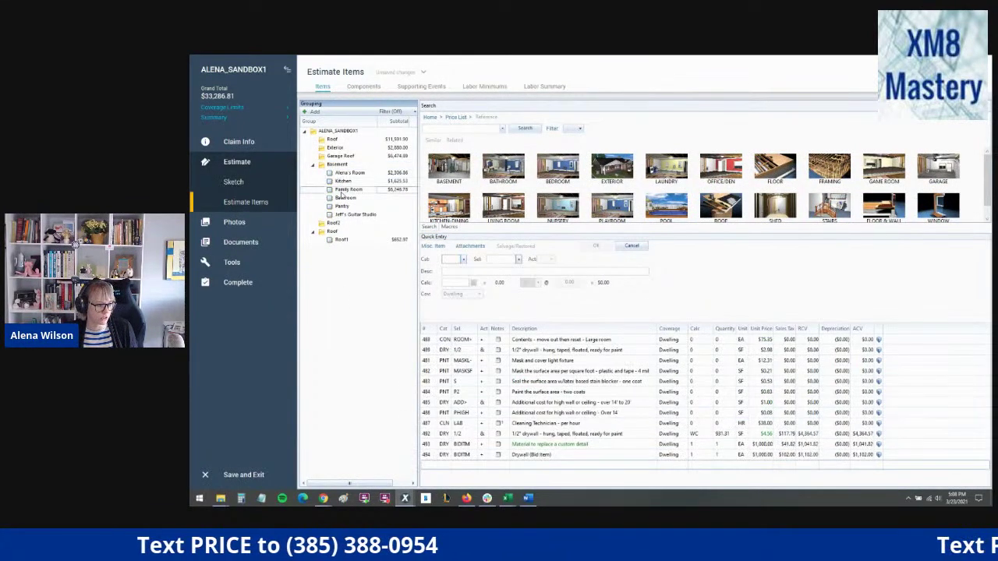
pyautogui.click(424, 454)
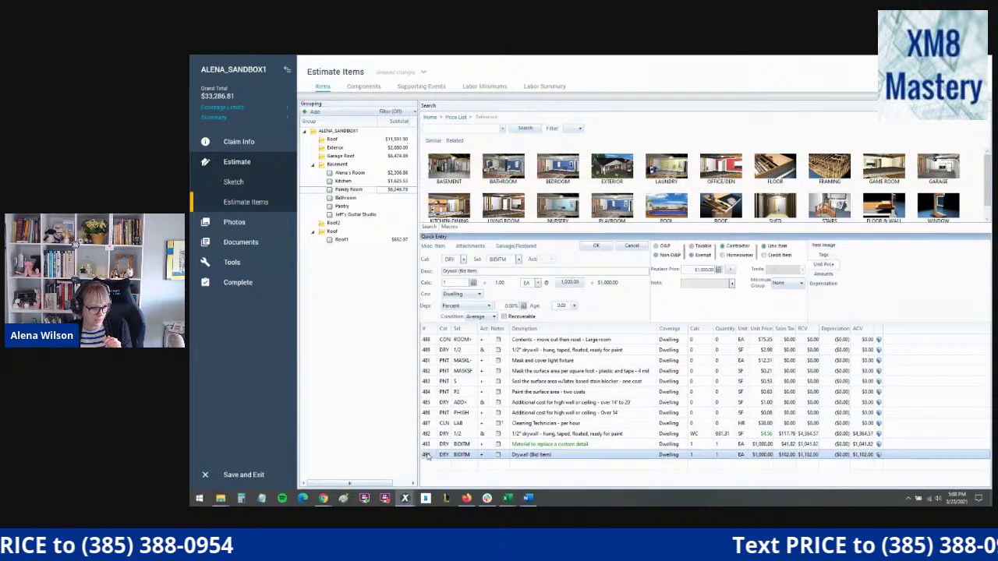
pyautogui.click(732, 270)
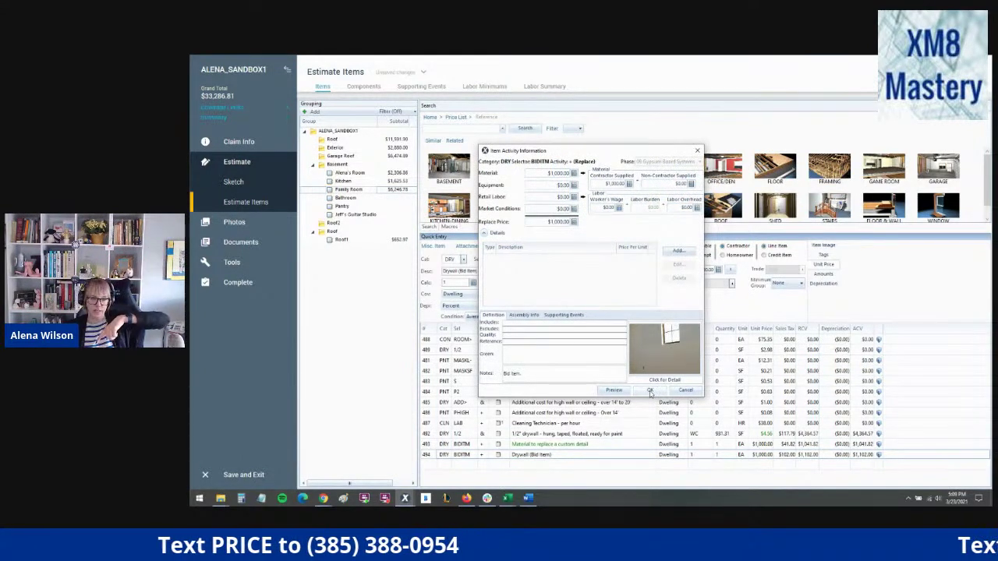
pyautogui.click(650, 390)
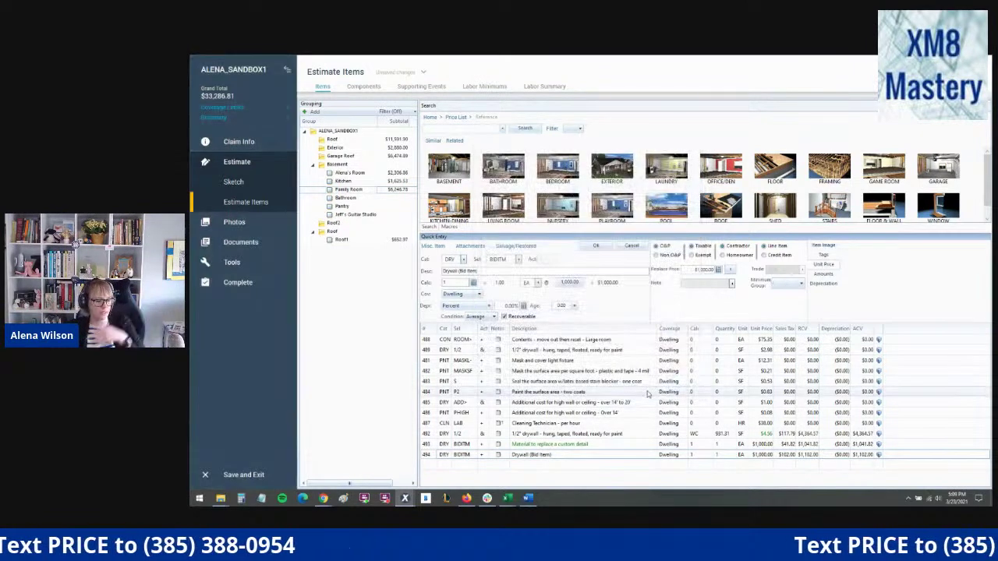
pyautogui.click(426, 447)
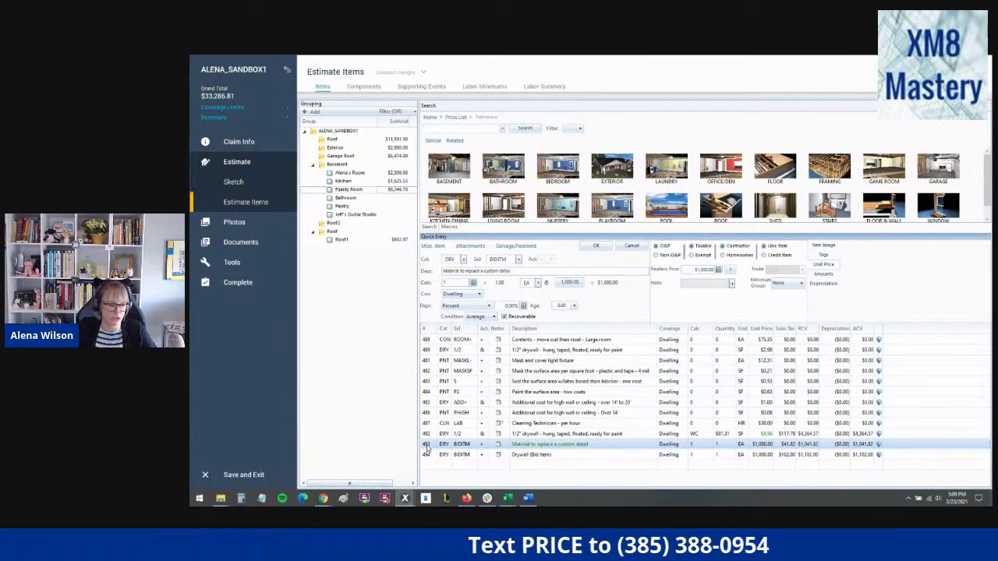
pyautogui.click(429, 456)
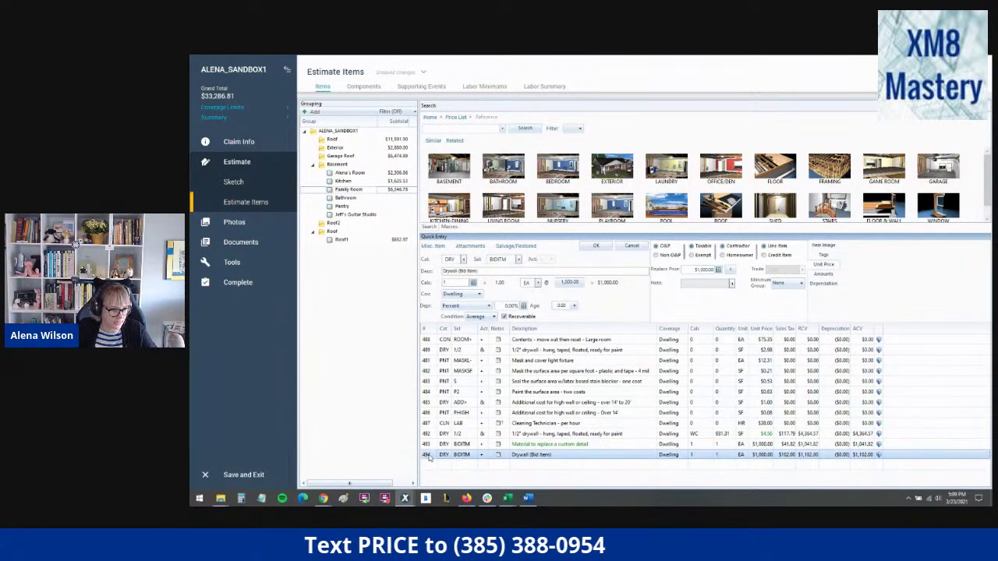
pyautogui.click(428, 446)
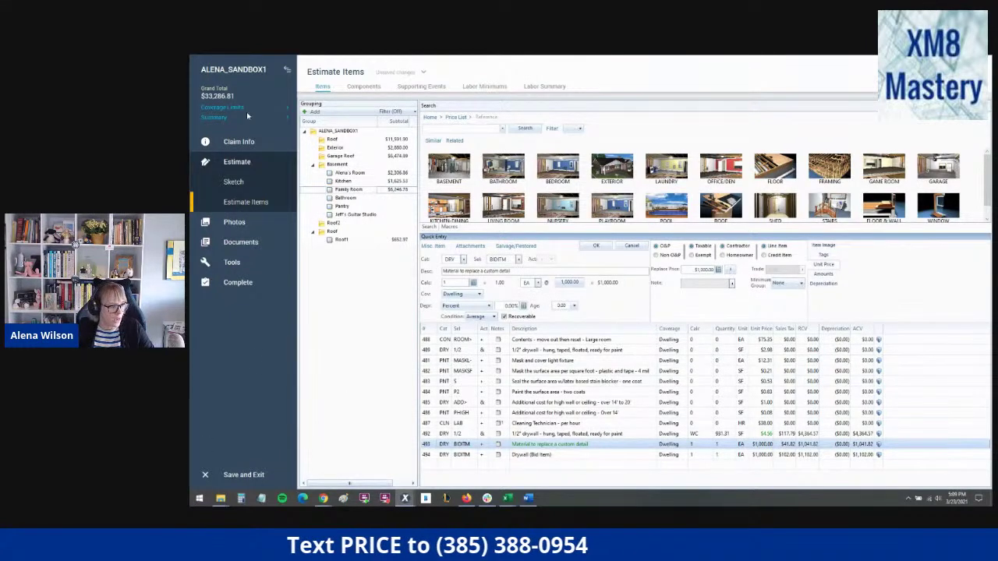
# - View the claim's pricing, add-on and depreciation parameters, then return to the estimate line items
pyautogui.click(248, 142)
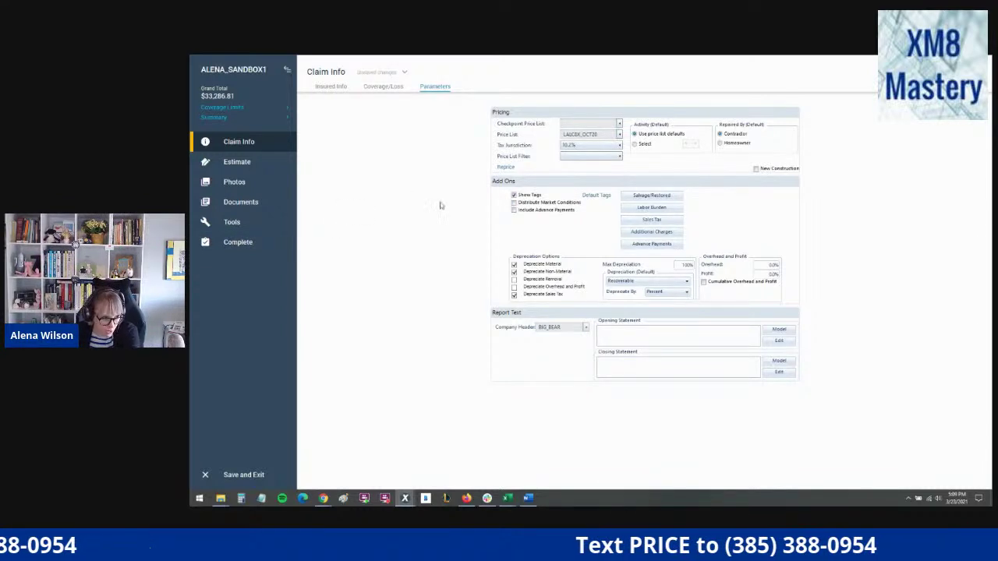
pyautogui.click(238, 166)
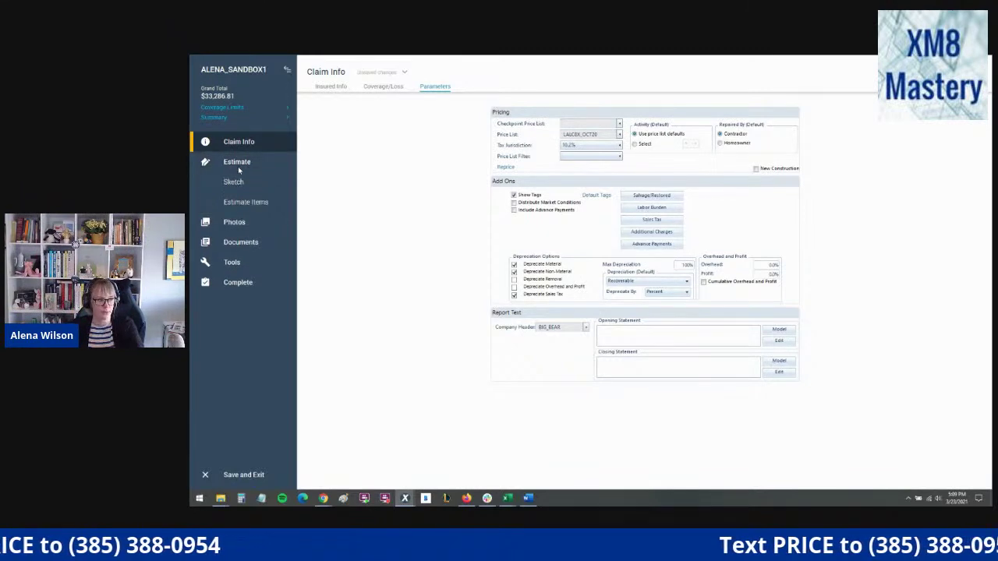
pyautogui.click(243, 205)
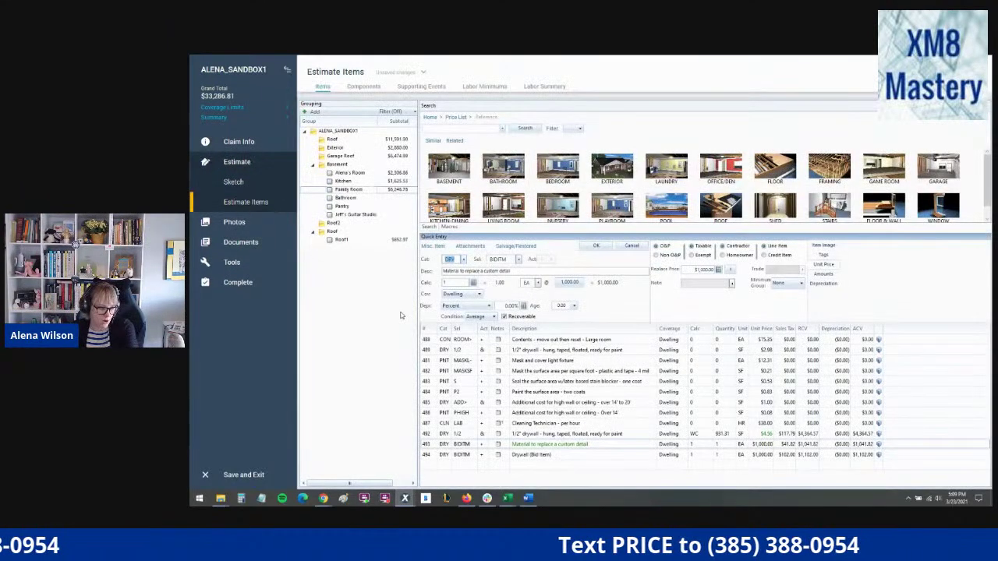
# - Change the Mask and cover light fixture replace price from $12.31 to $13.31
pyautogui.click(428, 362)
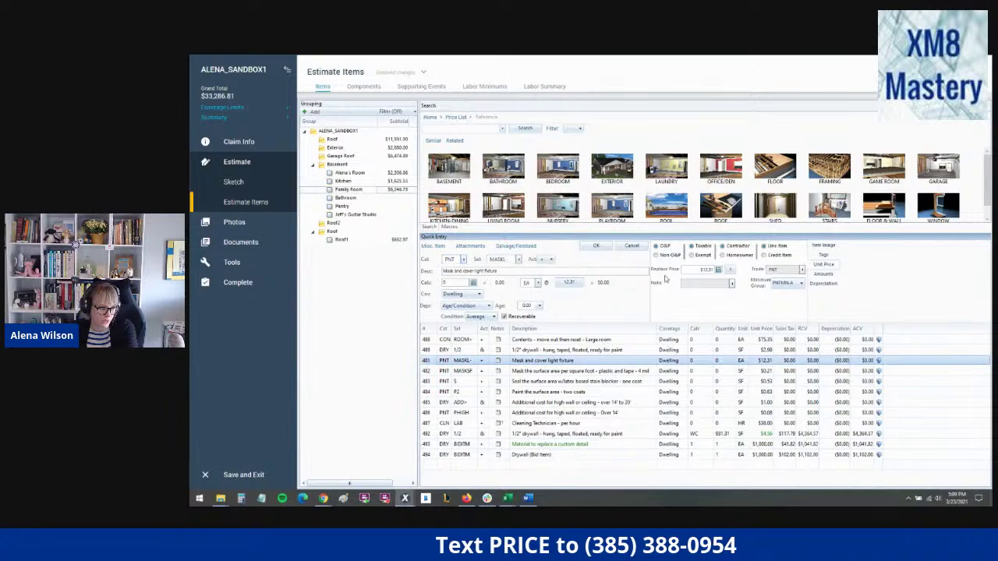
pyautogui.click(706, 269)
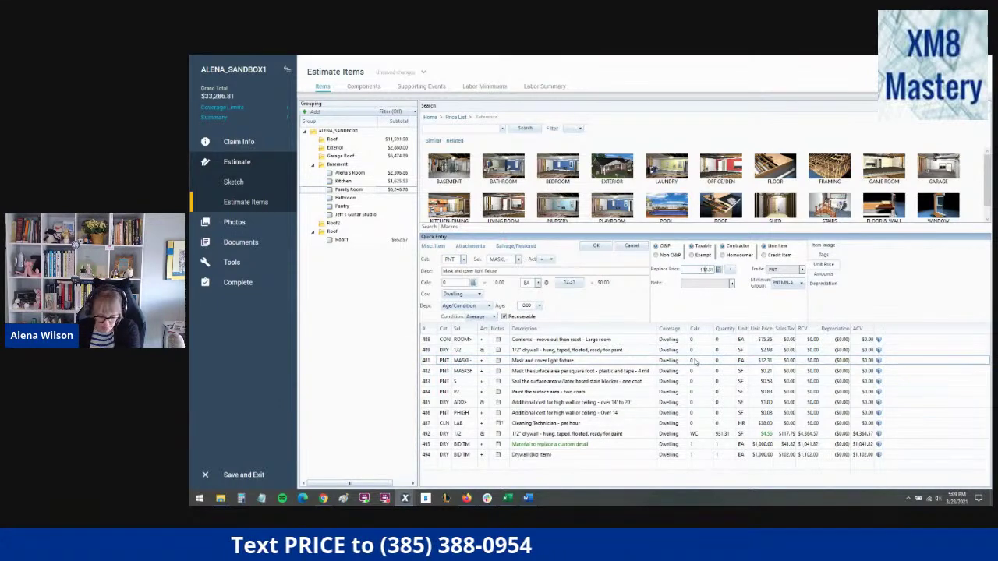
pyautogui.write('13.31')
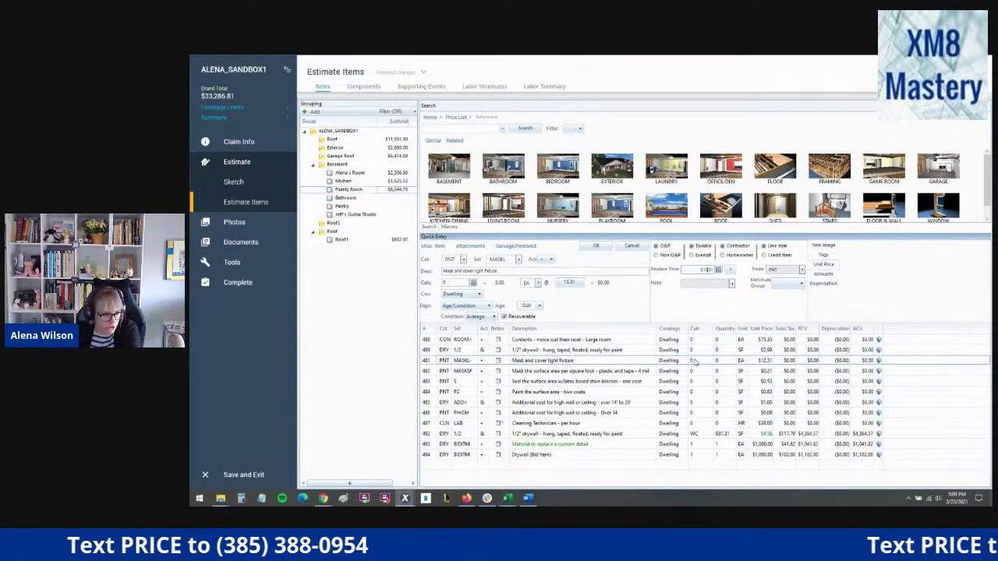
pyautogui.click(426, 362)
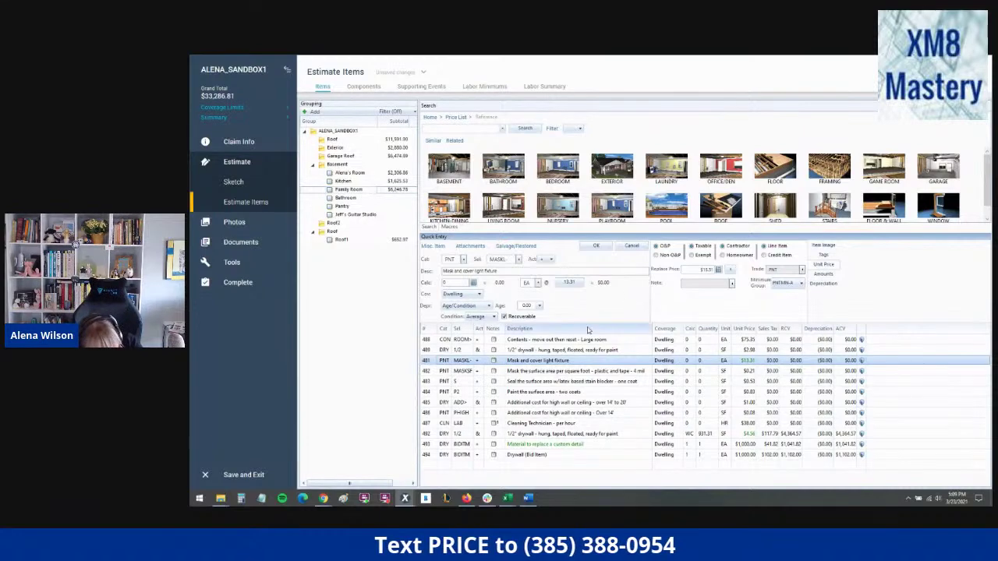
pyautogui.click(732, 270)
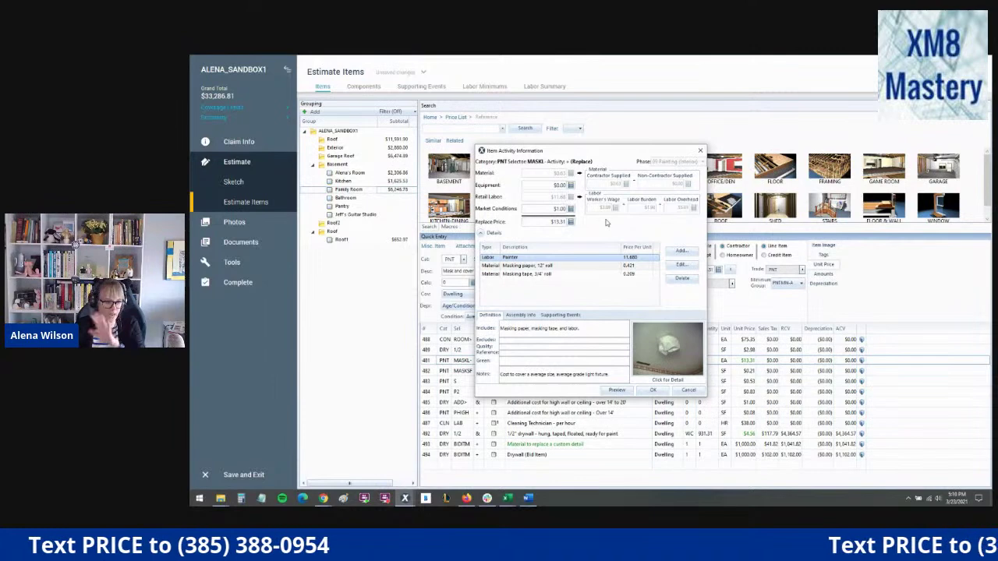
pyautogui.press('Escape')
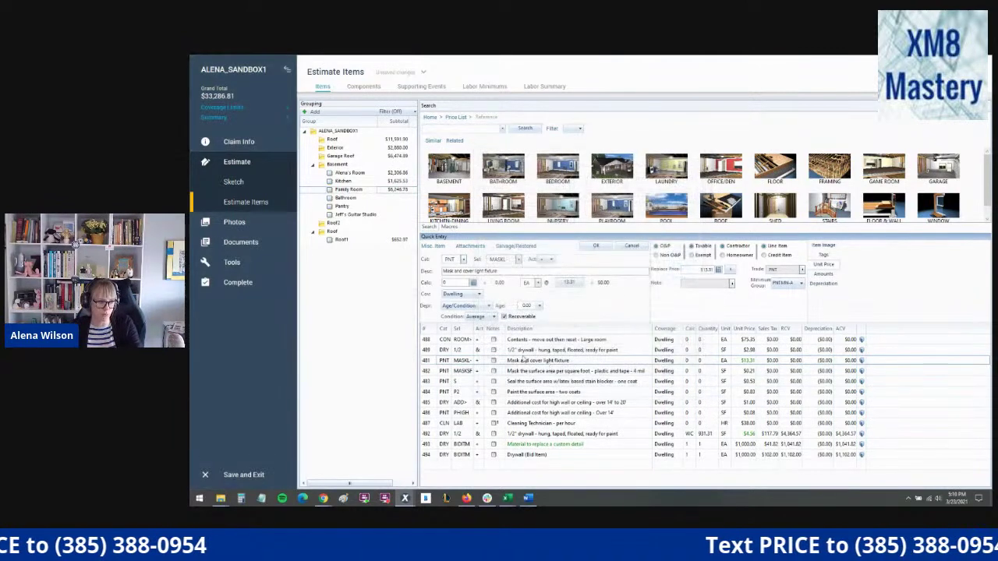
pyautogui.click(442, 362)
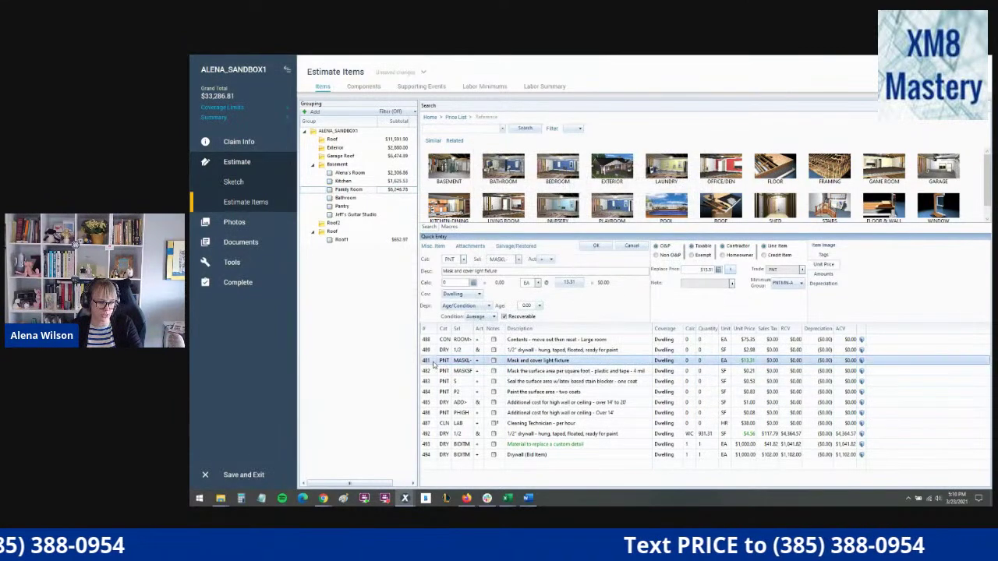
pyautogui.click(597, 247)
# - Review the Kitchen's material and labour components, then return to its line items
pyautogui.click(364, 87)
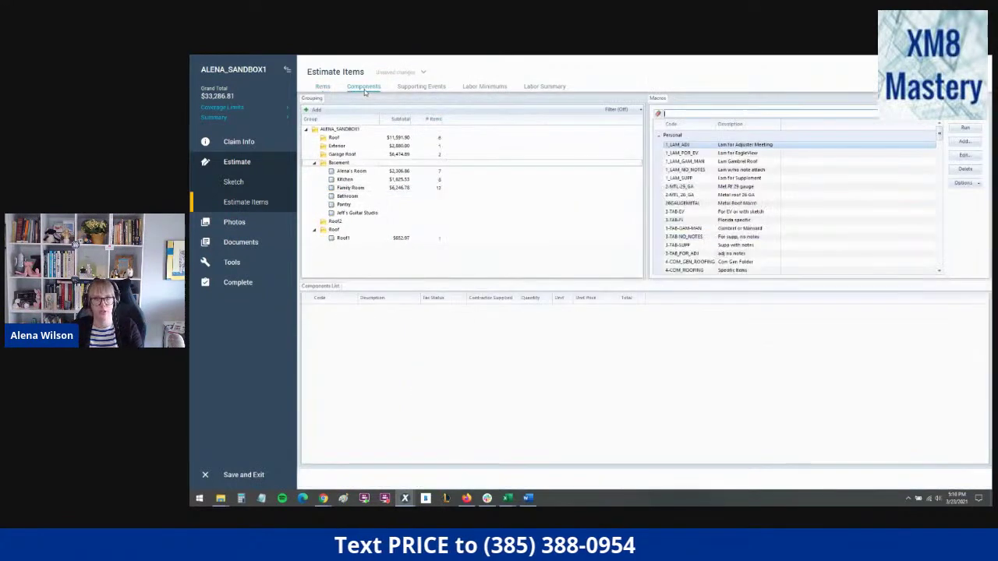
pyautogui.click(362, 180)
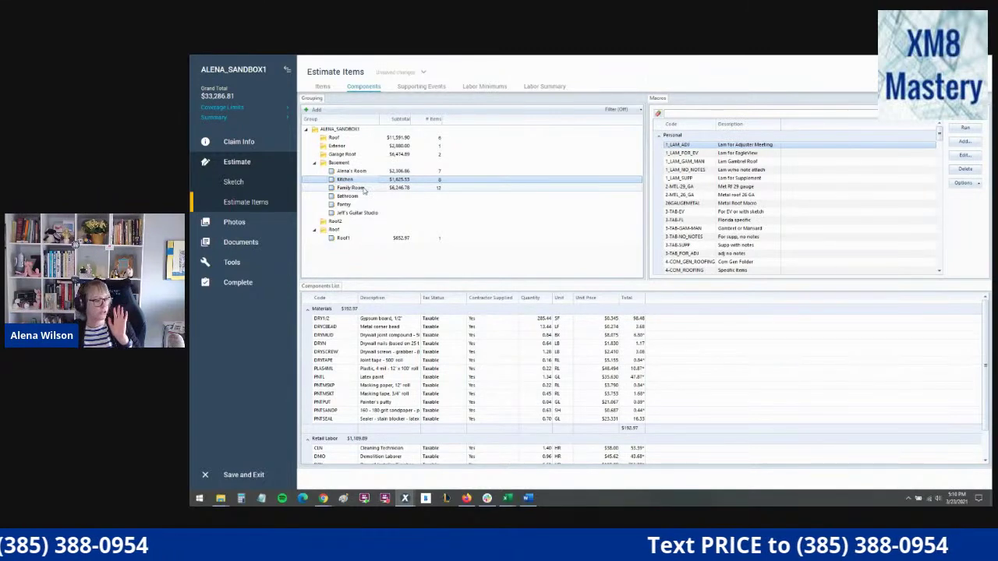
pyautogui.click(323, 86)
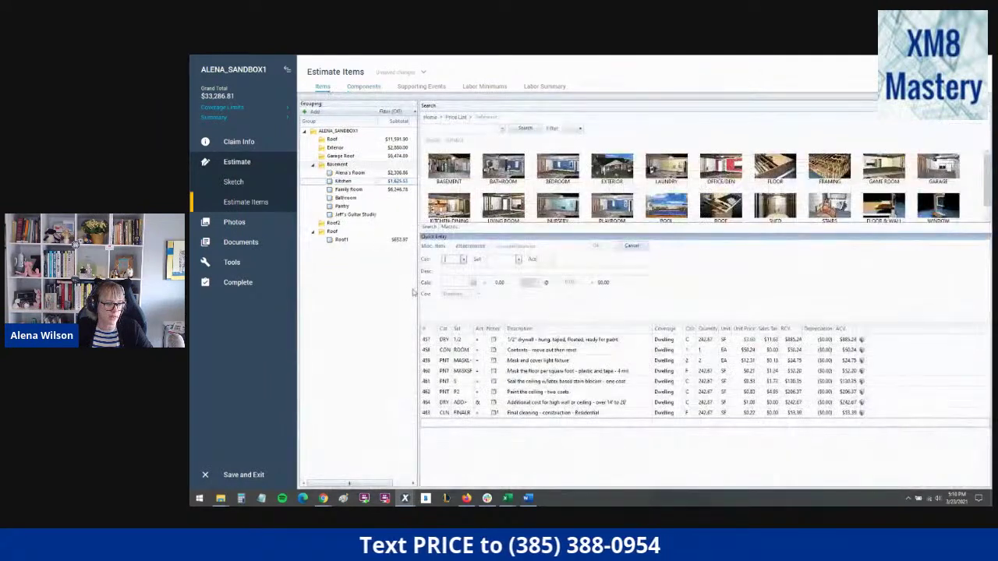
pyautogui.click(425, 413)
# - Add a $1,000 DRY Drywall (Bid Item) line to the Kitchen, then bring up the claim parameters
pyautogui.click(425, 422)
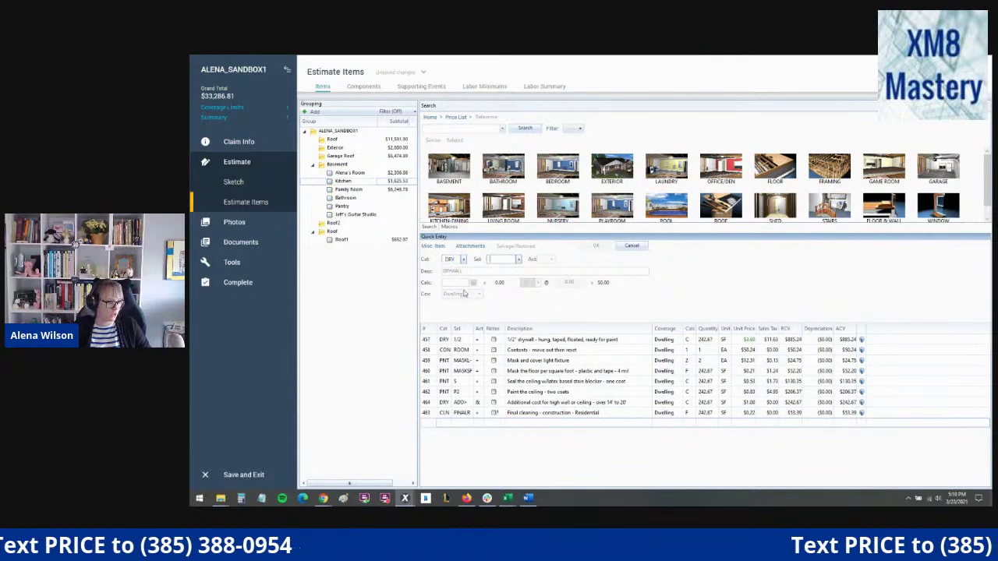
pyautogui.write('DRY')
pyautogui.press('Tab')
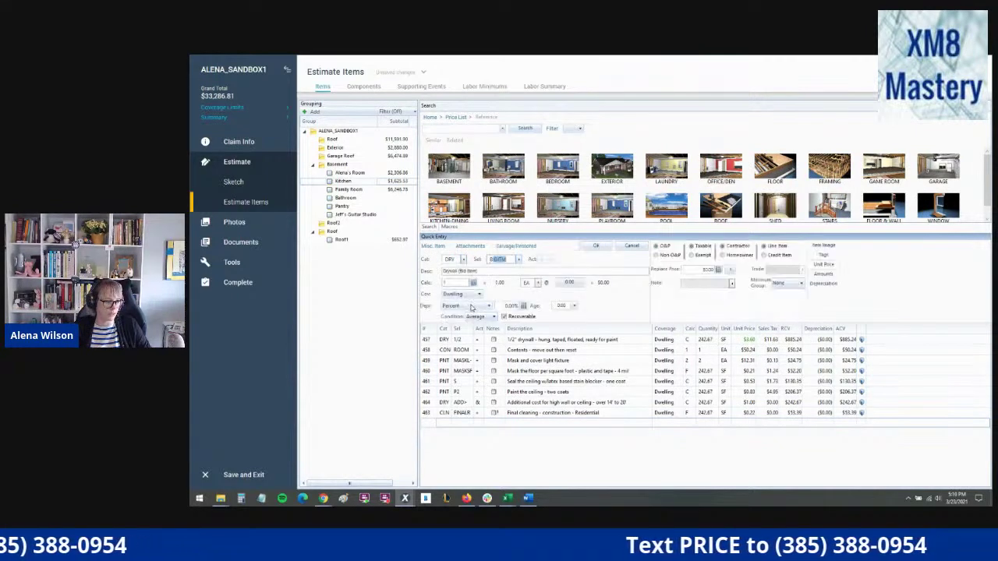
pyautogui.click(468, 304)
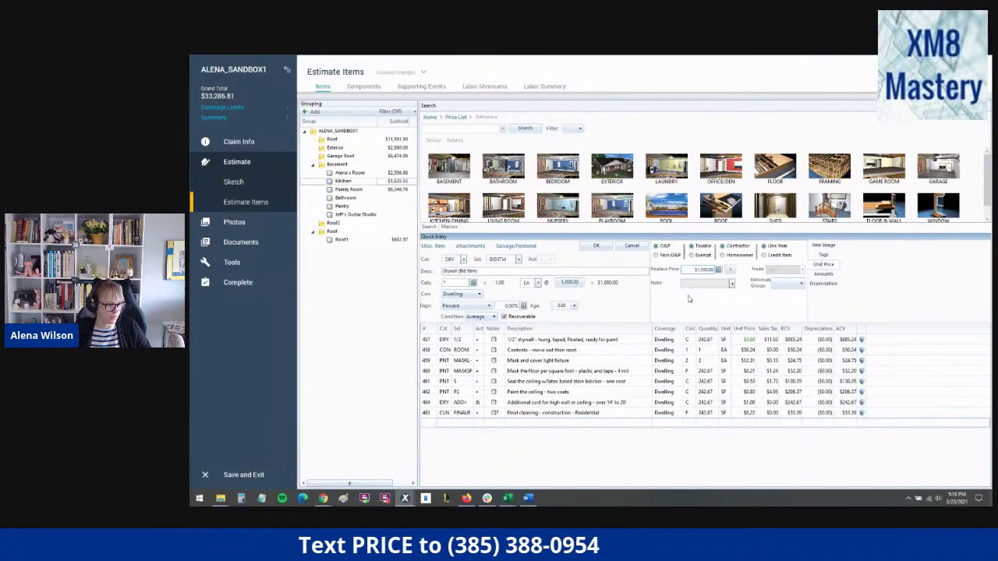
pyautogui.click(596, 247)
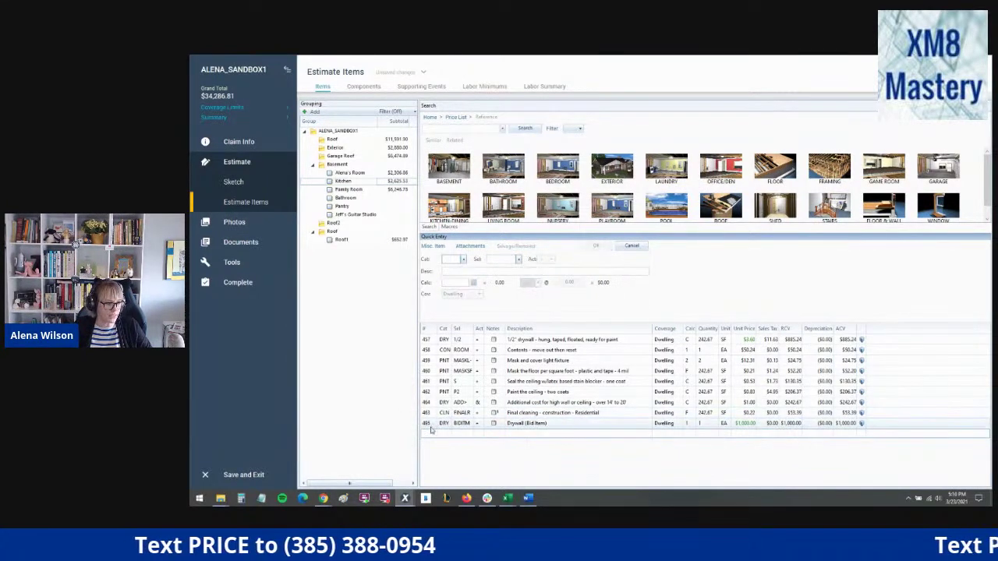
pyautogui.doubleClick(527, 423)
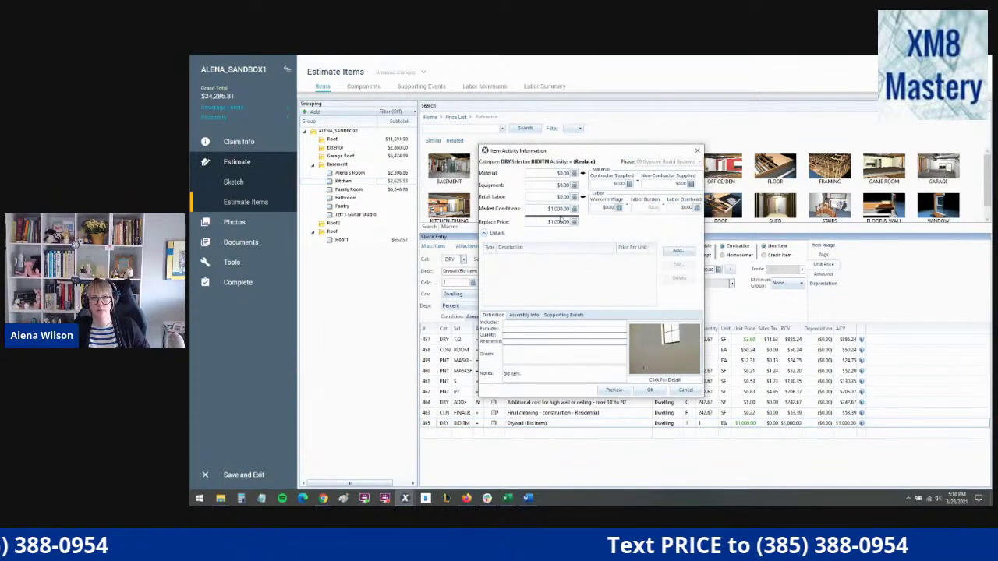
pyautogui.click(682, 391)
pyautogui.click(261, 147)
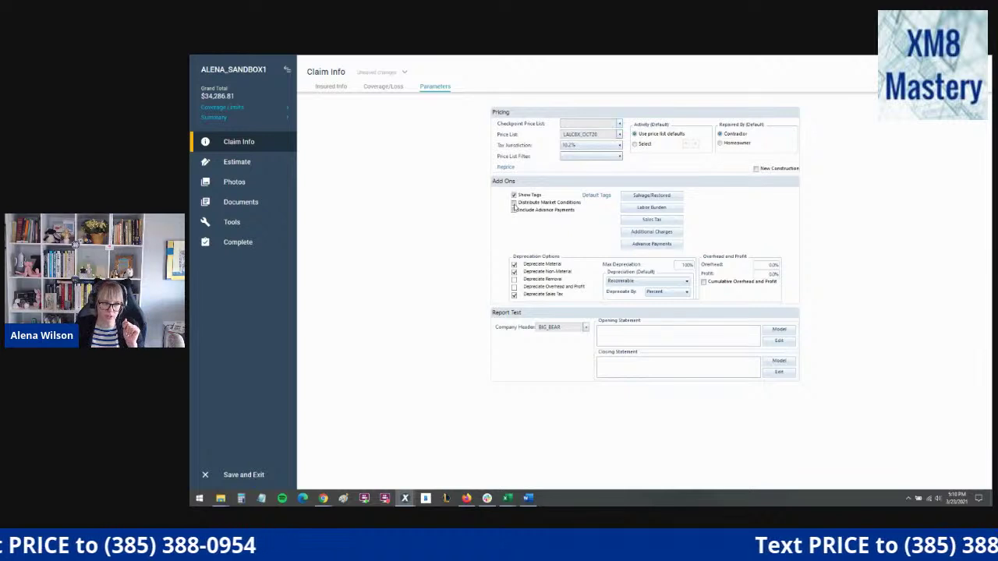
# - Check Distribute Market Conditions under Add Ons and return to the Kitchen's line items
pyautogui.click(514, 203)
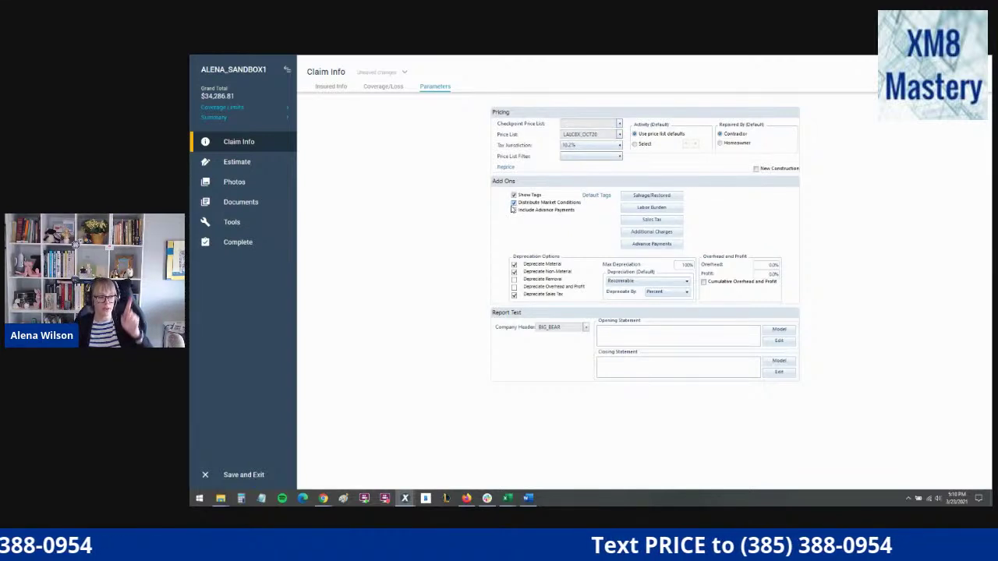
pyautogui.click(204, 162)
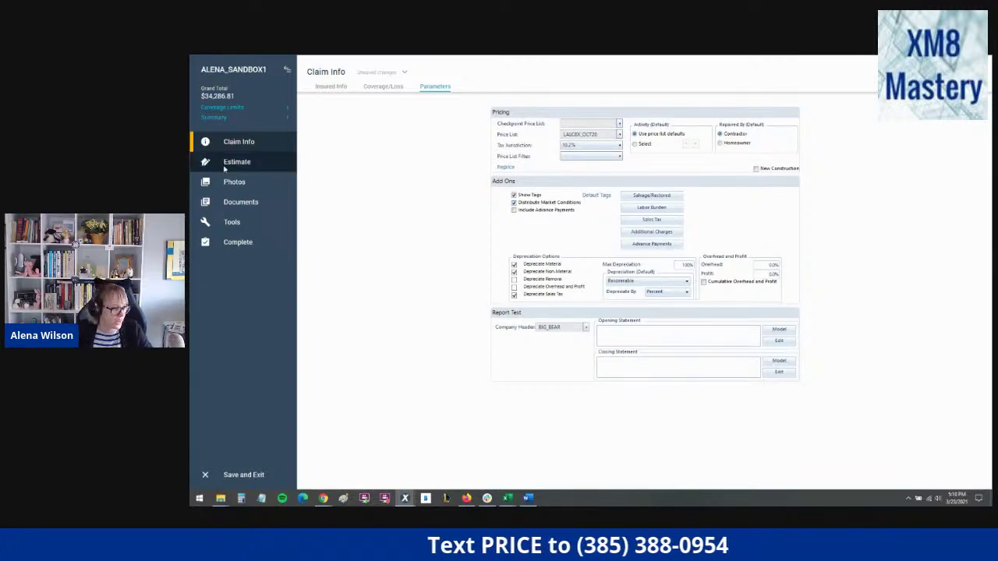
pyautogui.click(228, 203)
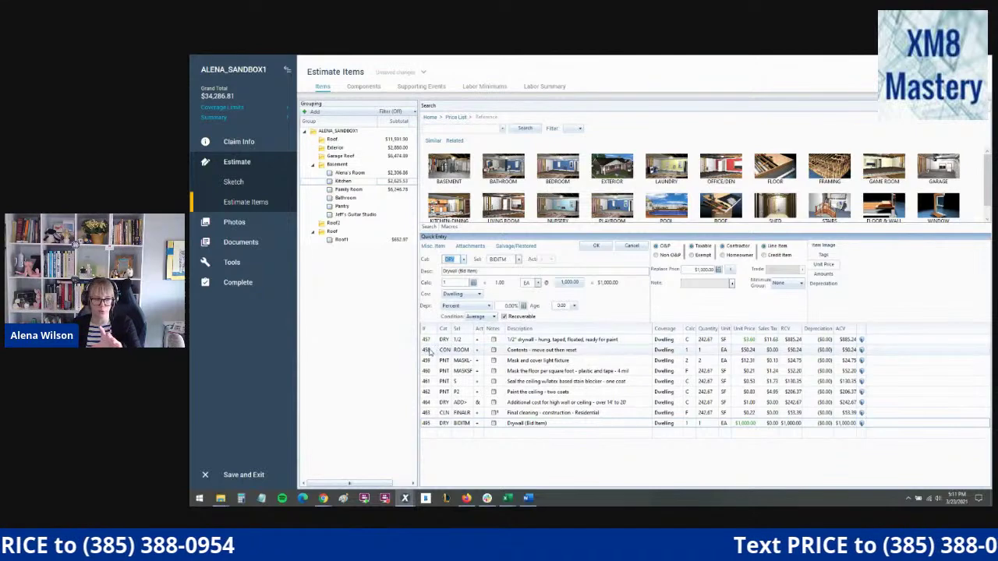
pyautogui.click(428, 352)
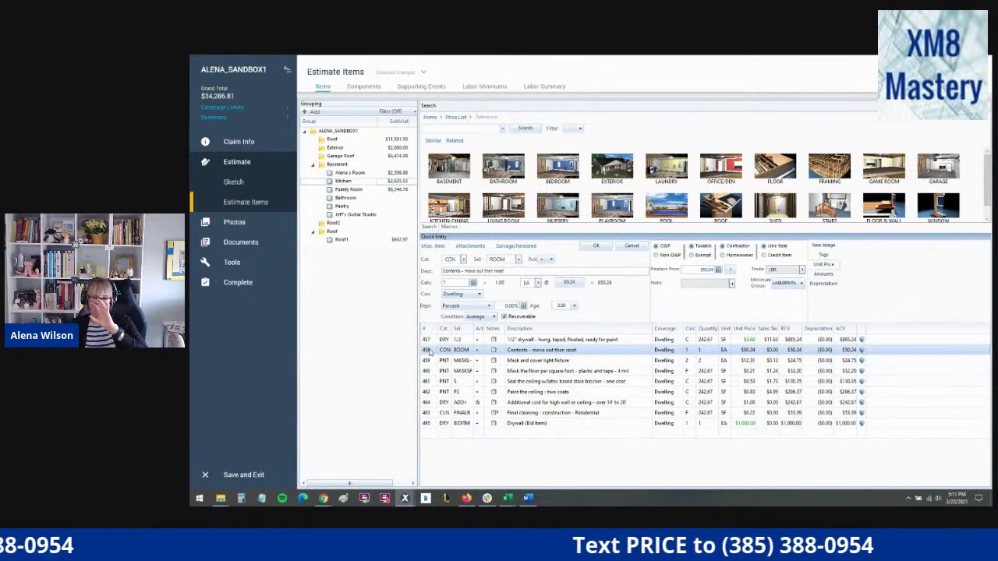